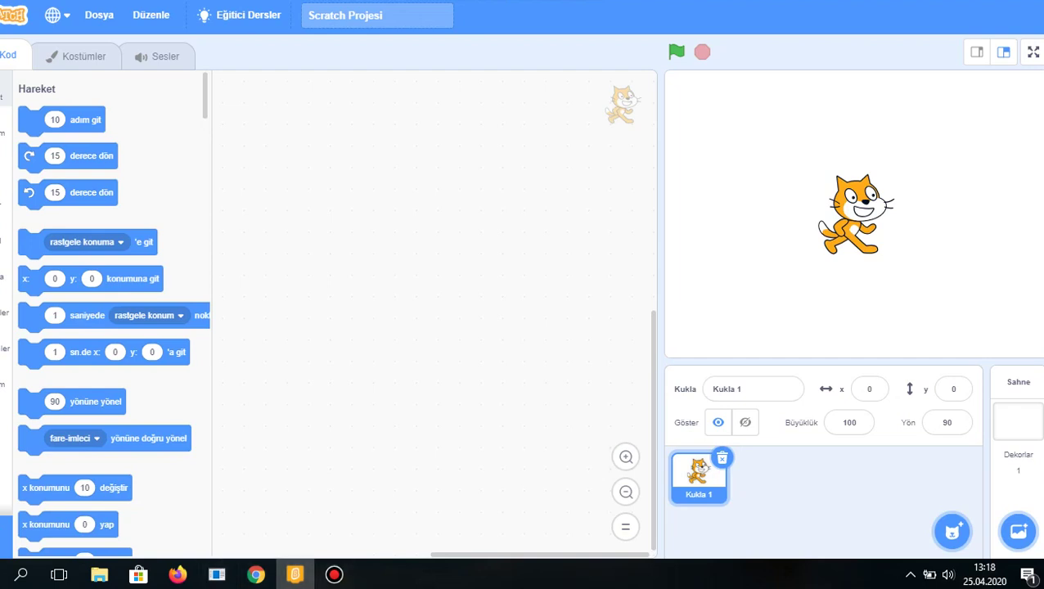
Delete the default cat sprite and create a new blank sprite to paint.
click(721, 458)
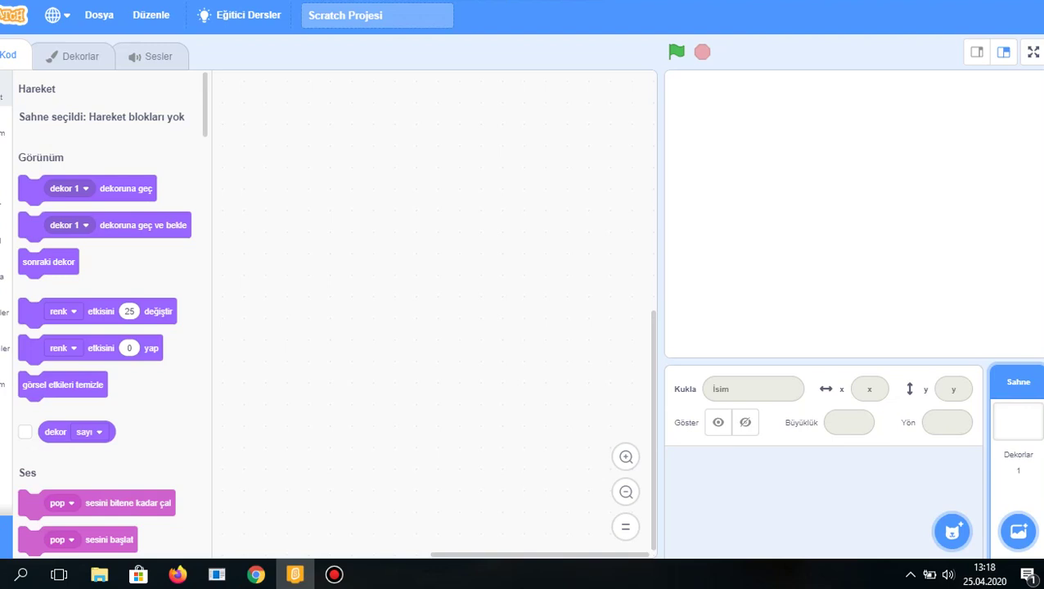
mouse_move(952, 532)
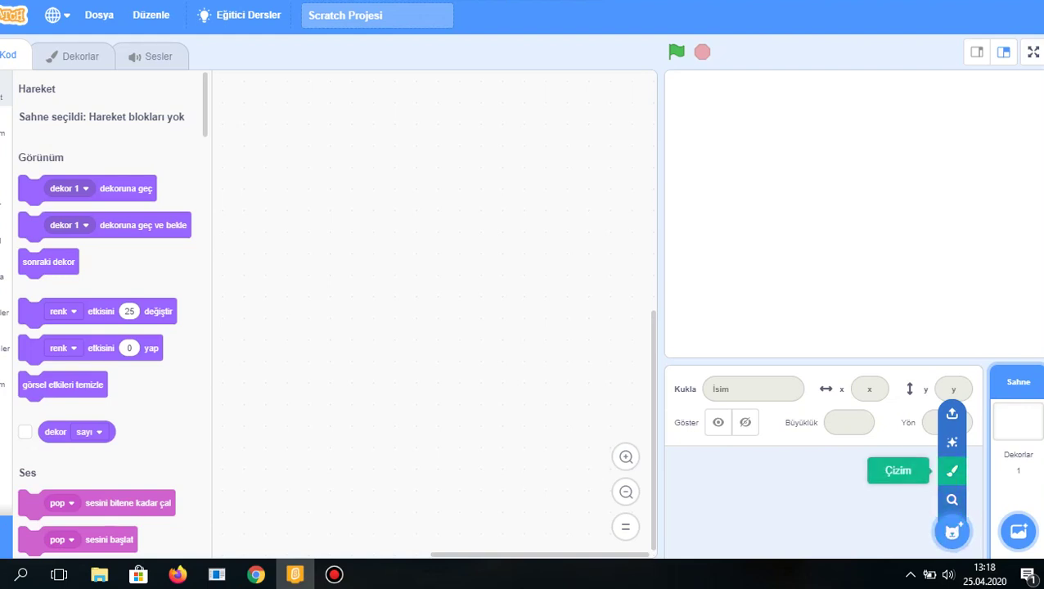
click(951, 470)
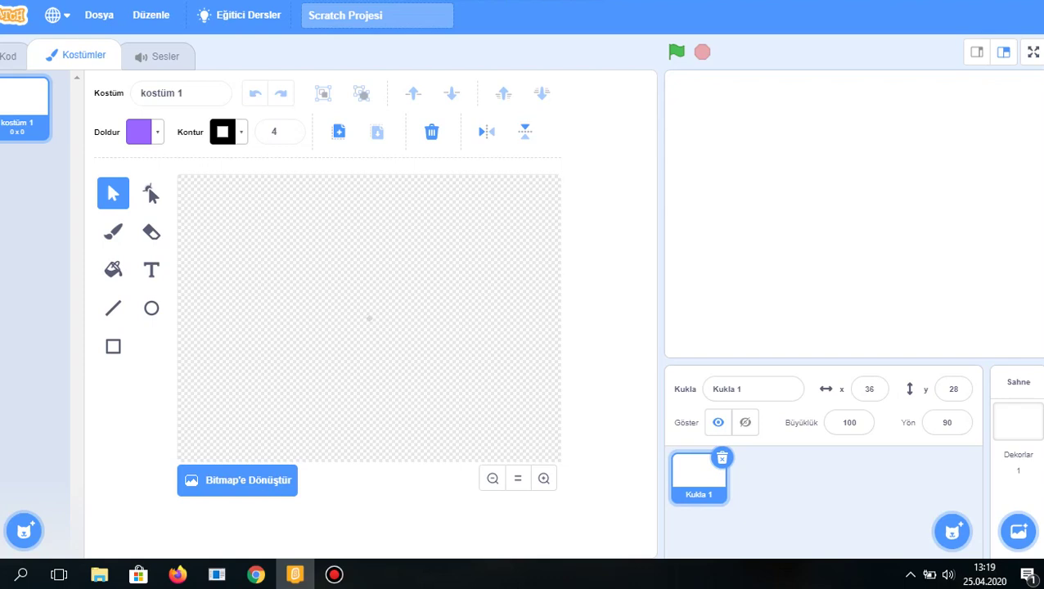
Draw a black-outlined yellow circle about 312 x 305 as the face, with fill colour 17 and saturation 100.
click(152, 308)
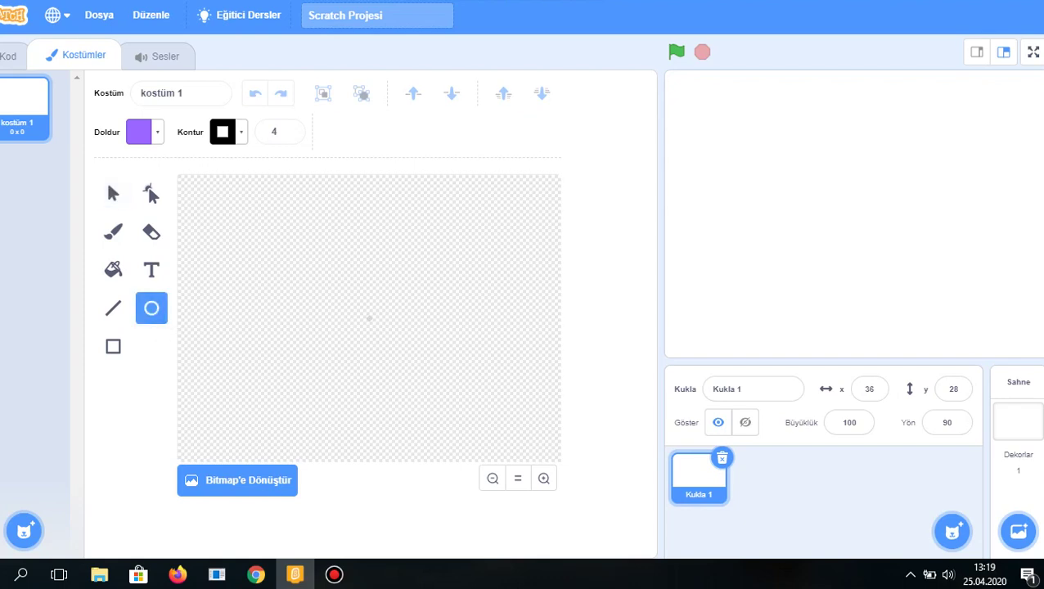
click(144, 131)
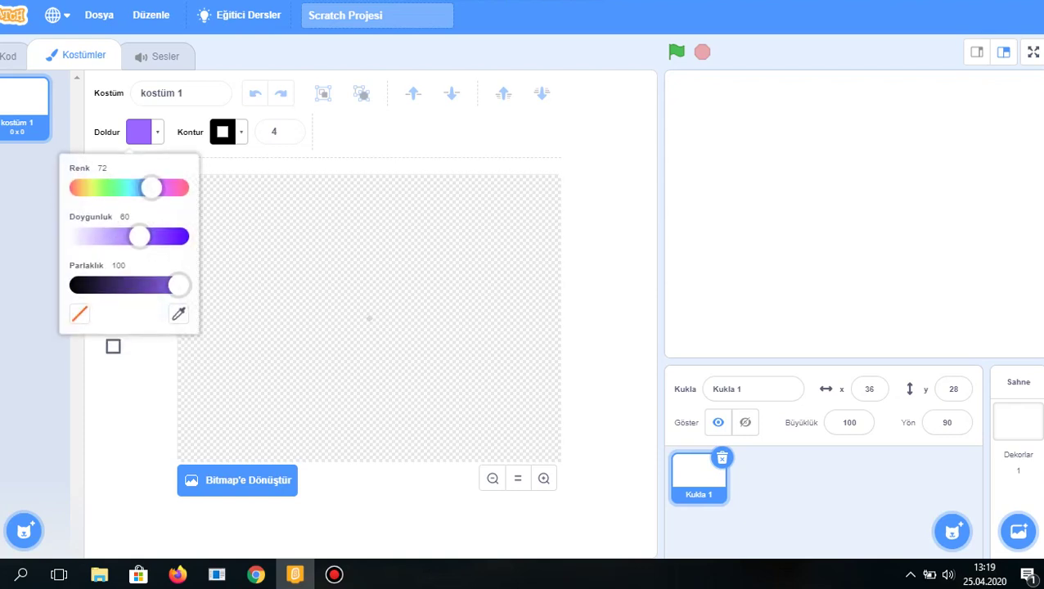
drag(151, 187, 97, 187)
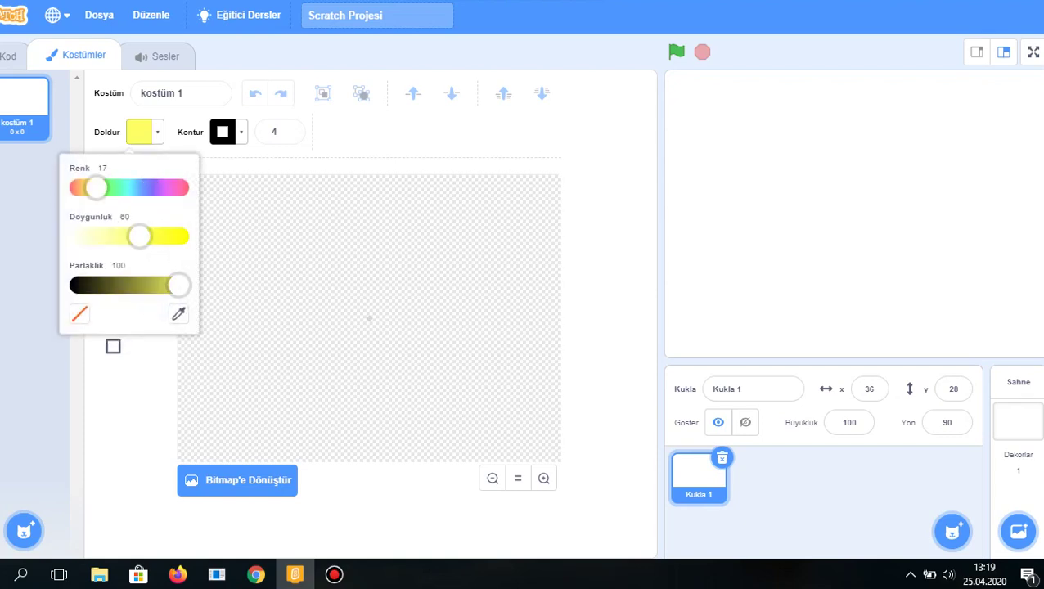
drag(139, 237, 178, 237)
key(Escape)
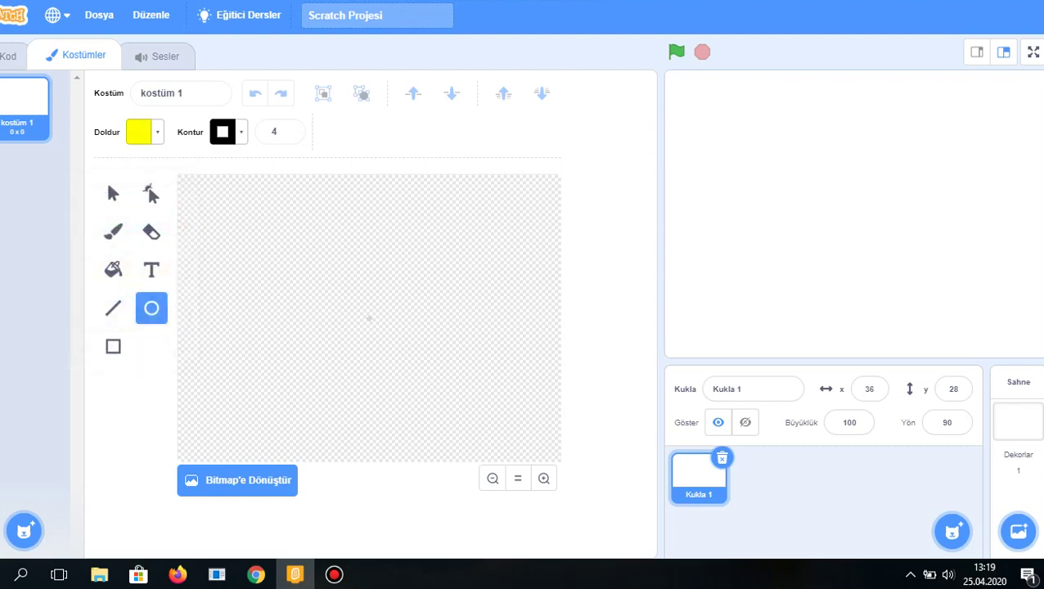
drag(227, 207, 476, 449)
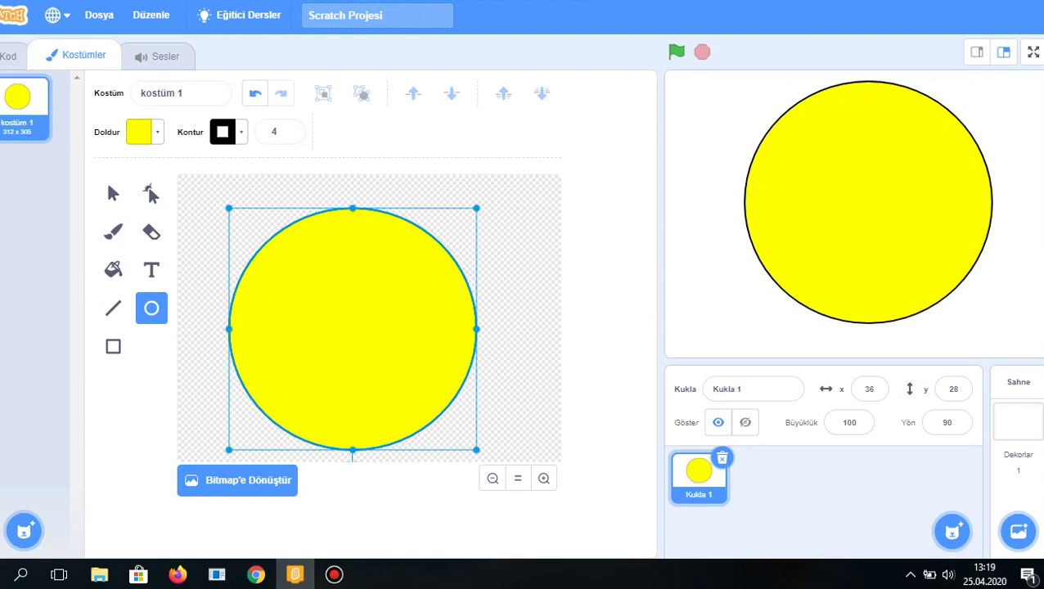
Draw two smaller yellow circles with black outlines side by side in the upper half of the face as eyes.
click(145, 132)
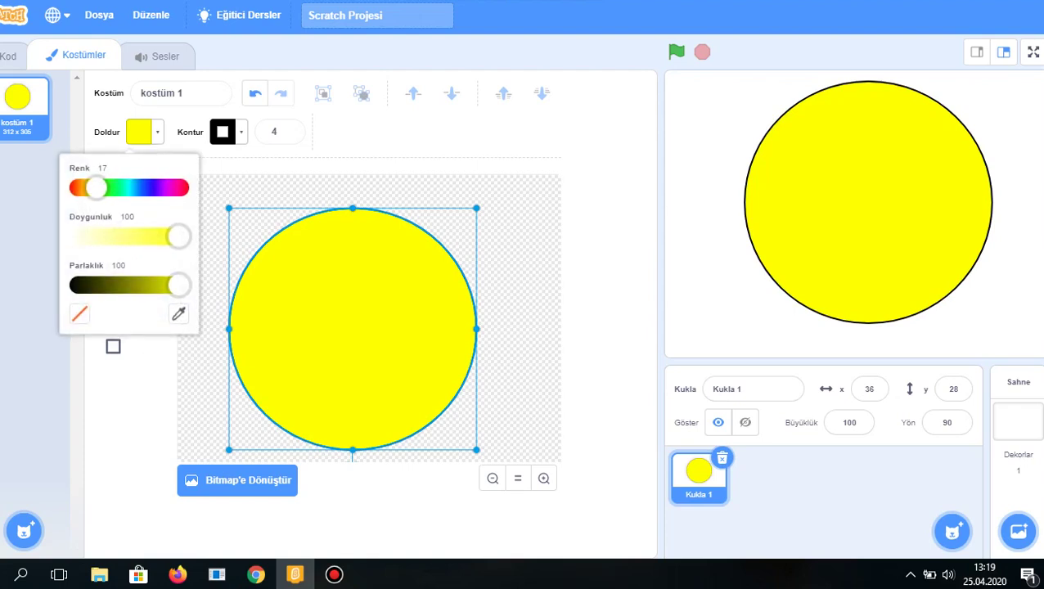
click(227, 132)
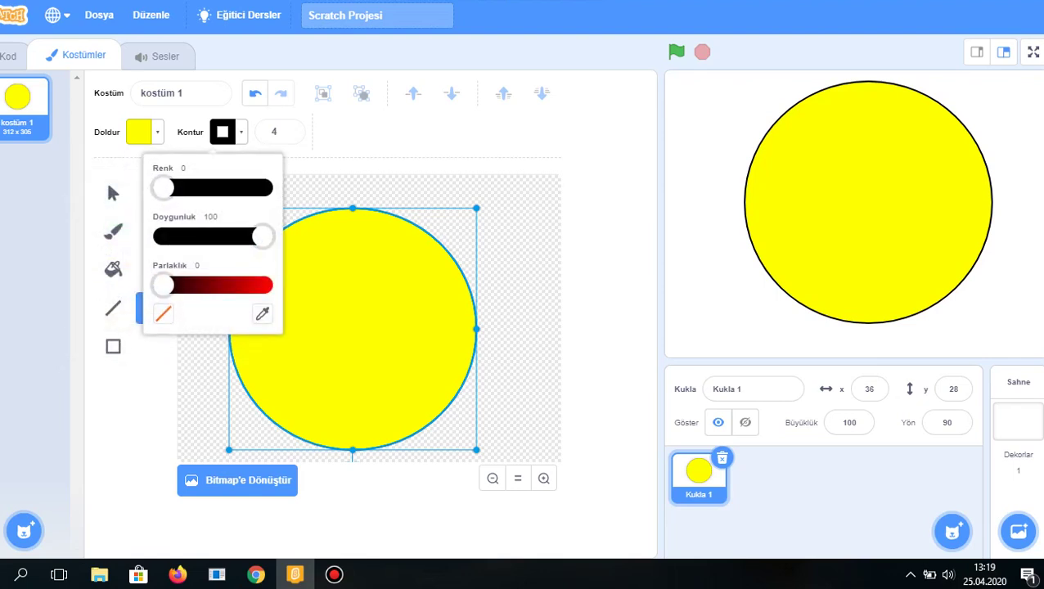
key(Escape)
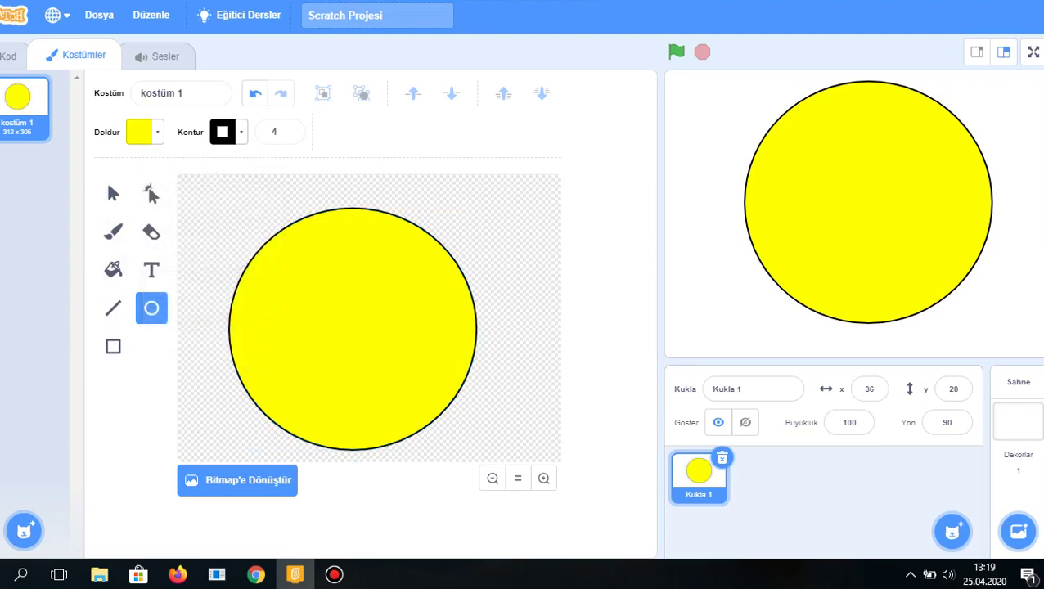
drag(260, 263, 325, 323)
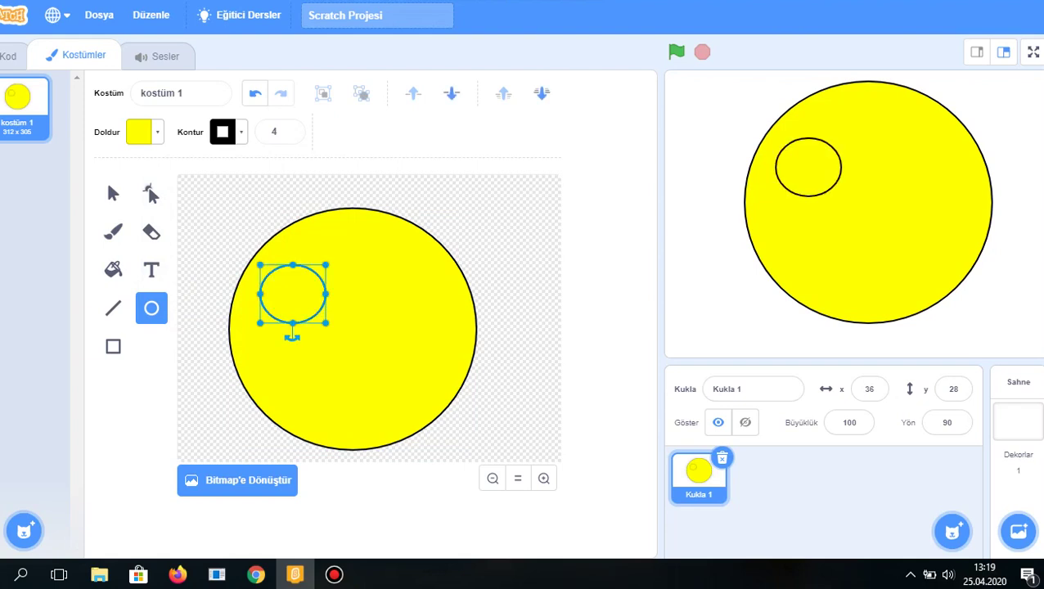
drag(355, 264, 427, 326)
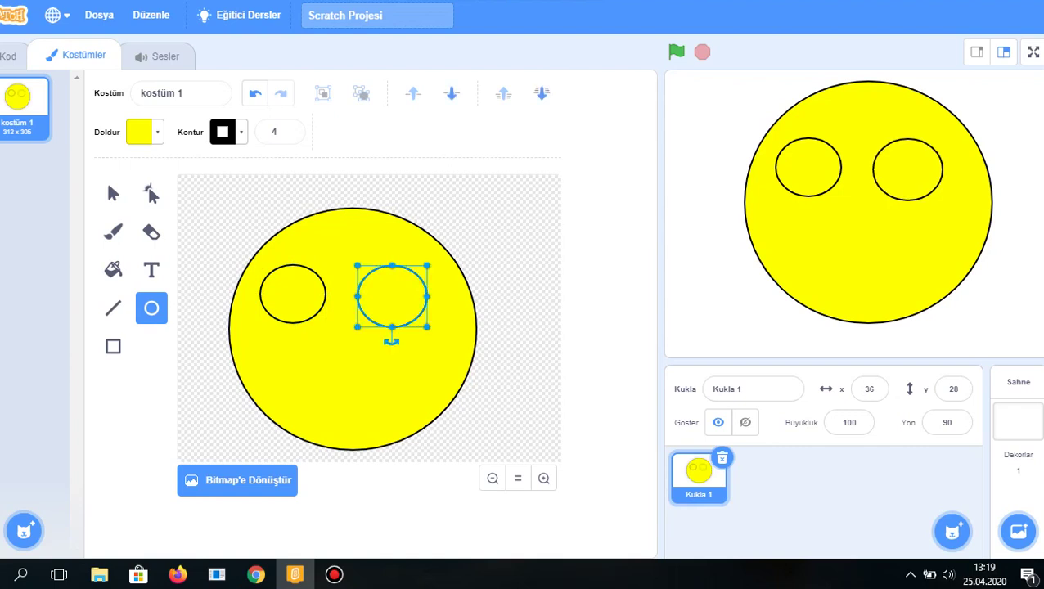
Paint a smiling red mouth below the eyes using the brush at size 50 with fill colour 1.
click(113, 231)
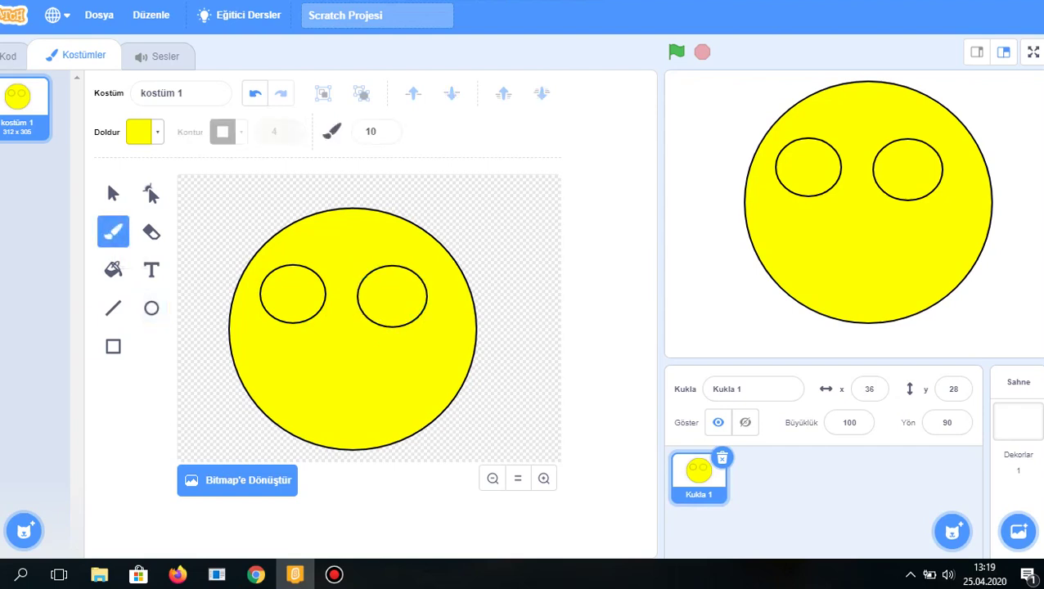
click(144, 132)
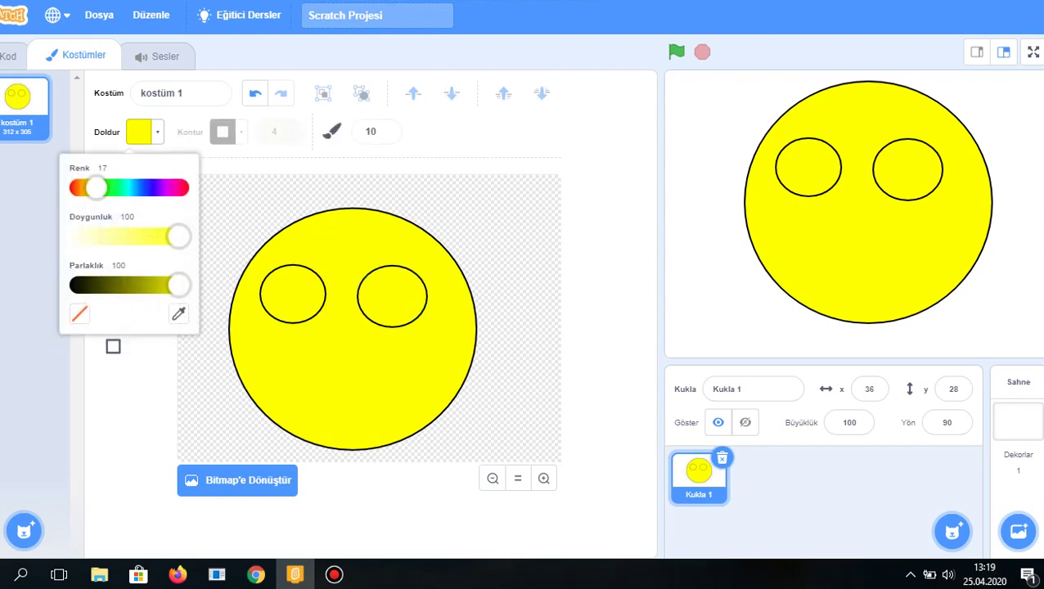
drag(95, 187, 80, 187)
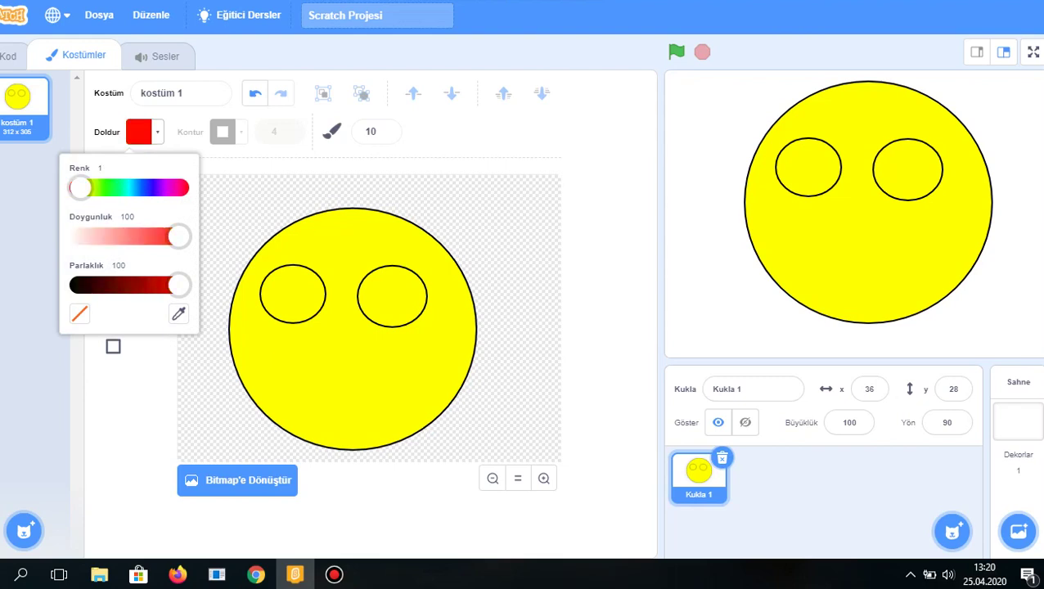
click(374, 132)
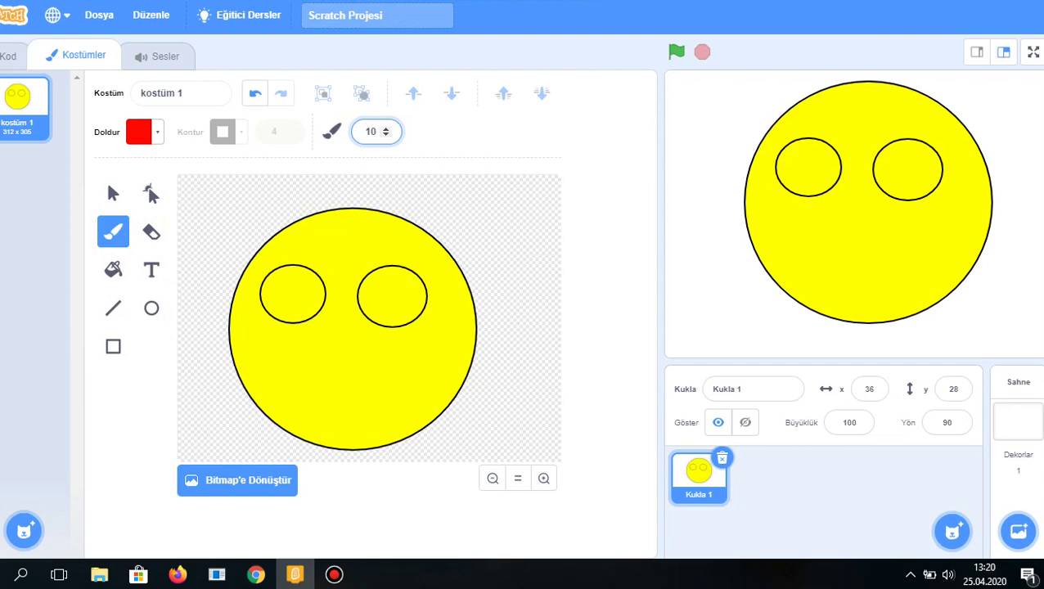
key(BackSpace)
key(BackSpace)
text(50)
mouse_move(278, 362)
mouse_down()
mouse_move(352, 390)
mouse_move(388, 390)
mouse_move(417, 372)
mouse_up()
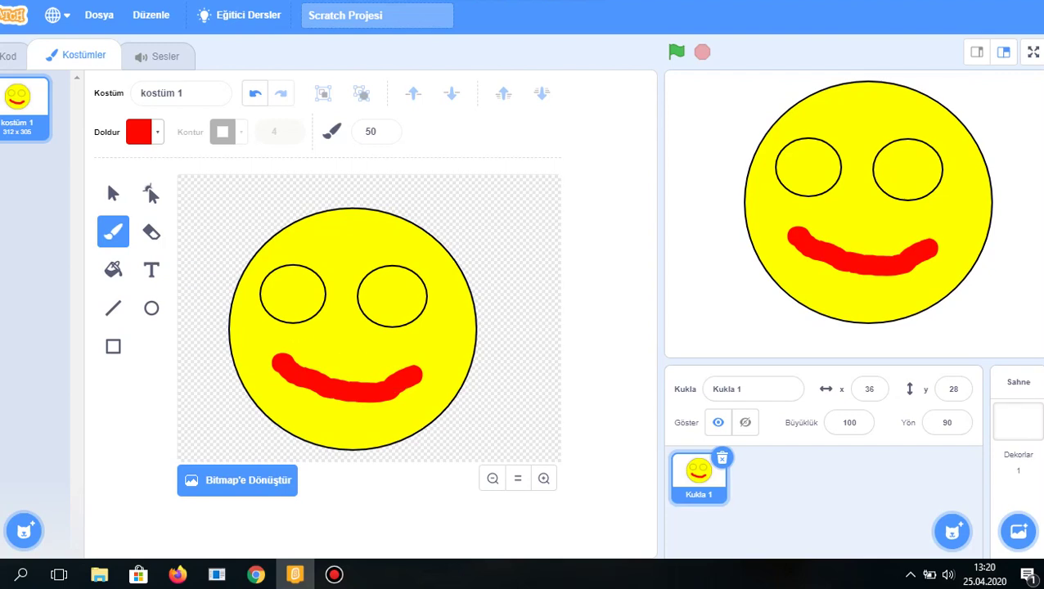
Duplicate the smiley costume kostüm 1 three times.
right_click(16, 104)
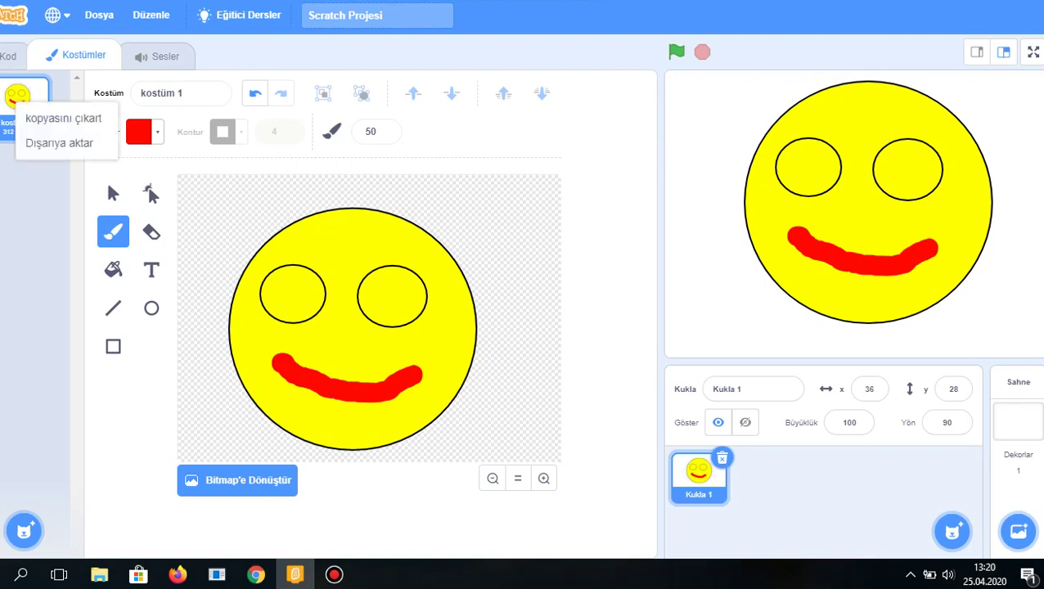
click(63, 118)
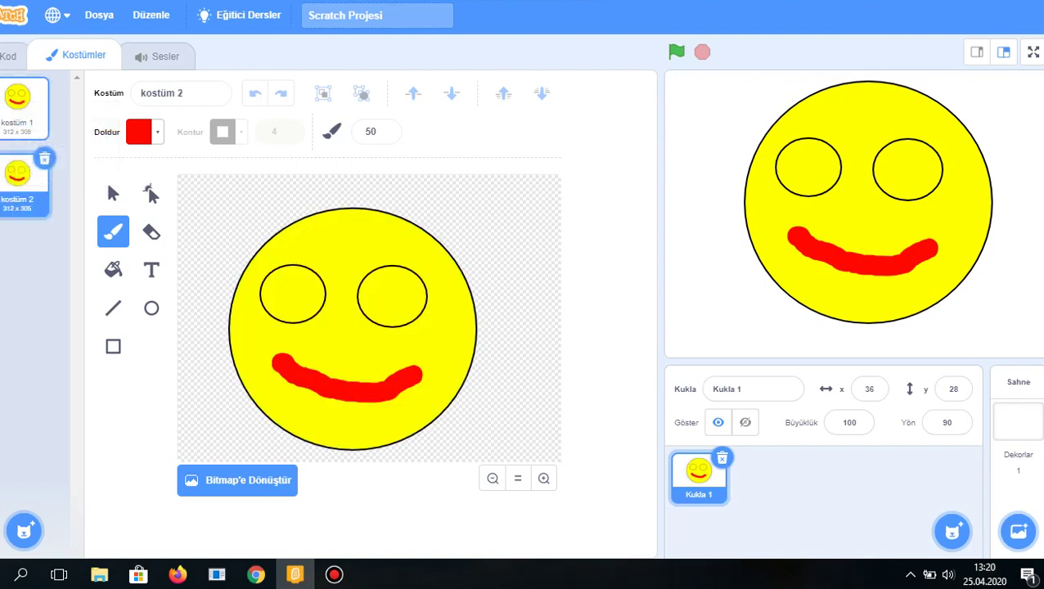
right_click(11, 105)
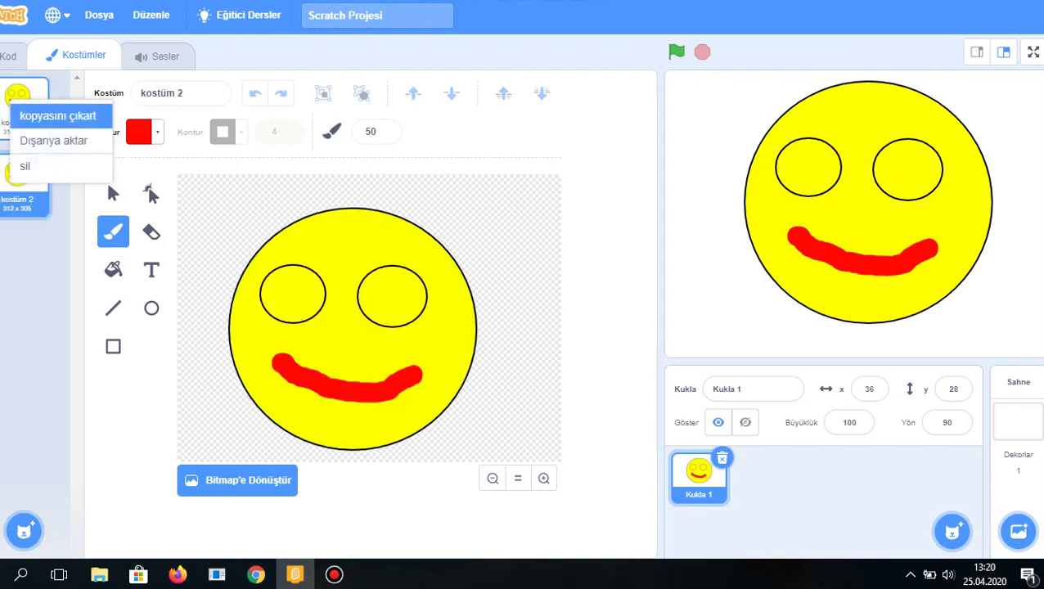
click(57, 116)
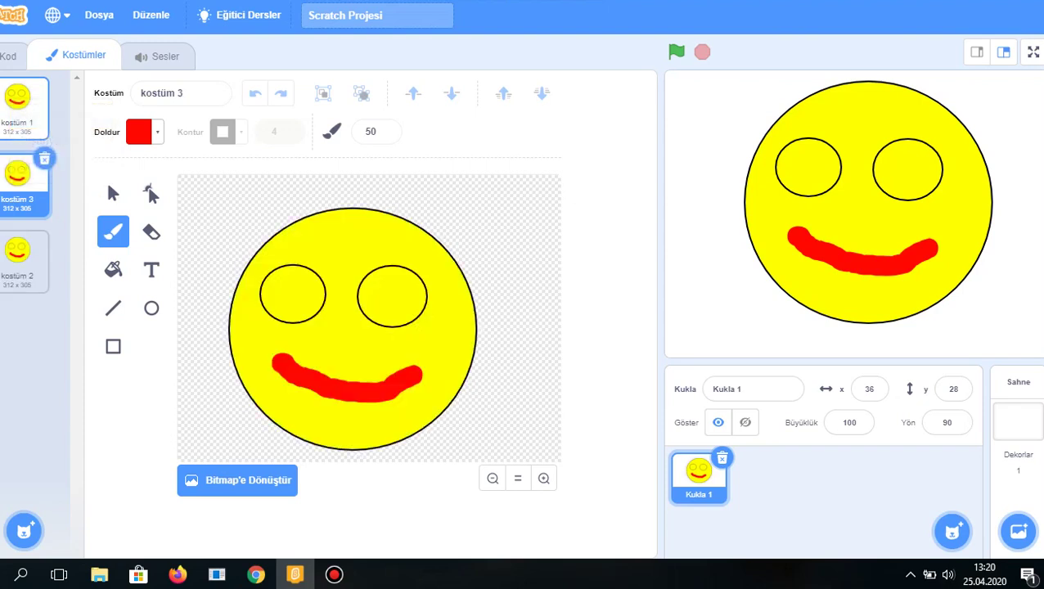
right_click(18, 113)
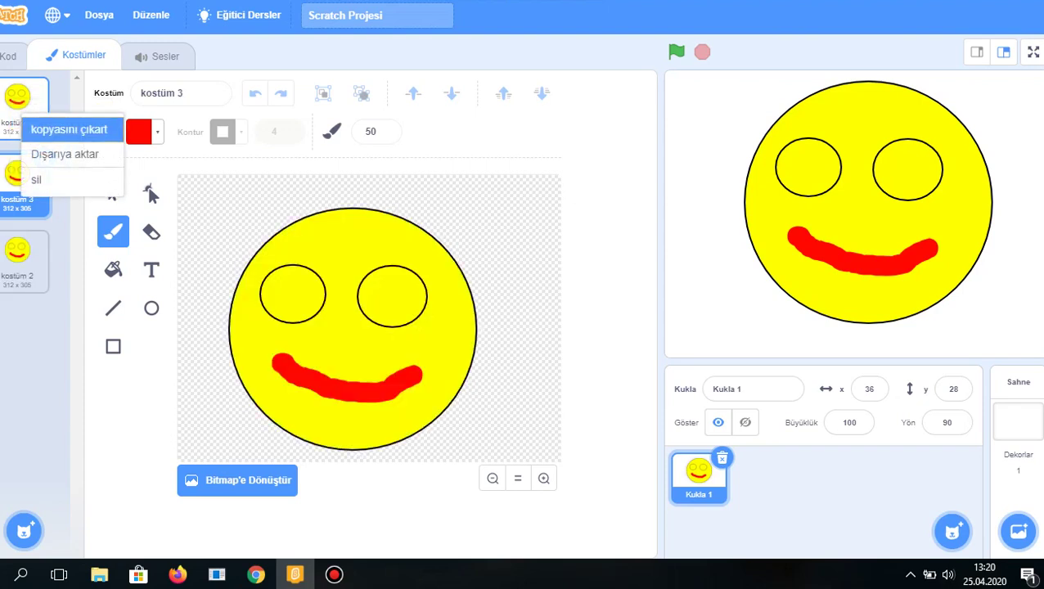
click(68, 129)
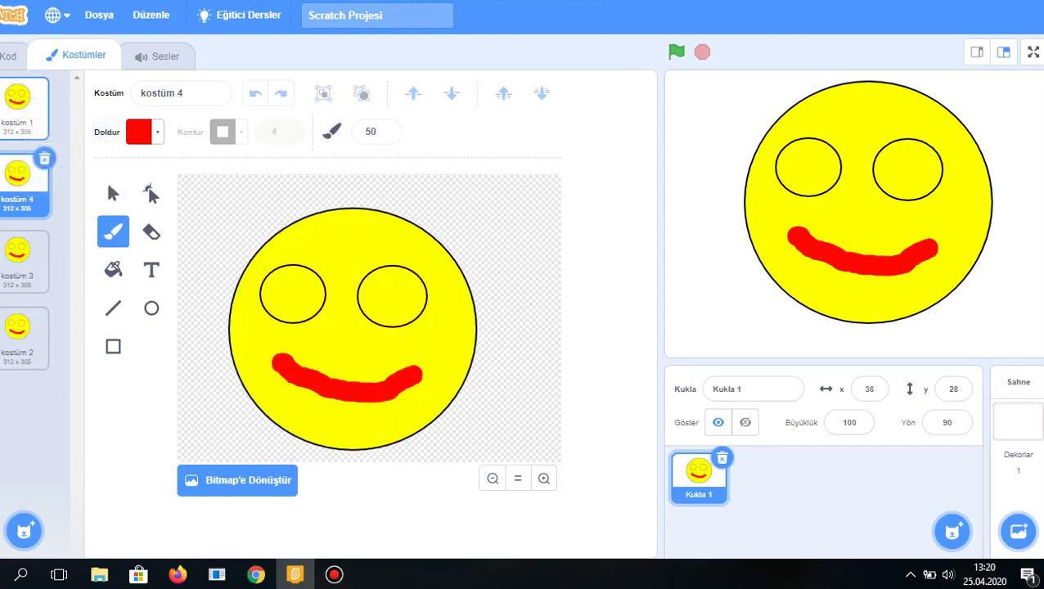
In kostüm 1, draw a small black-filled circle at the bottom of each eye as downward-looking pupils.
click(23, 108)
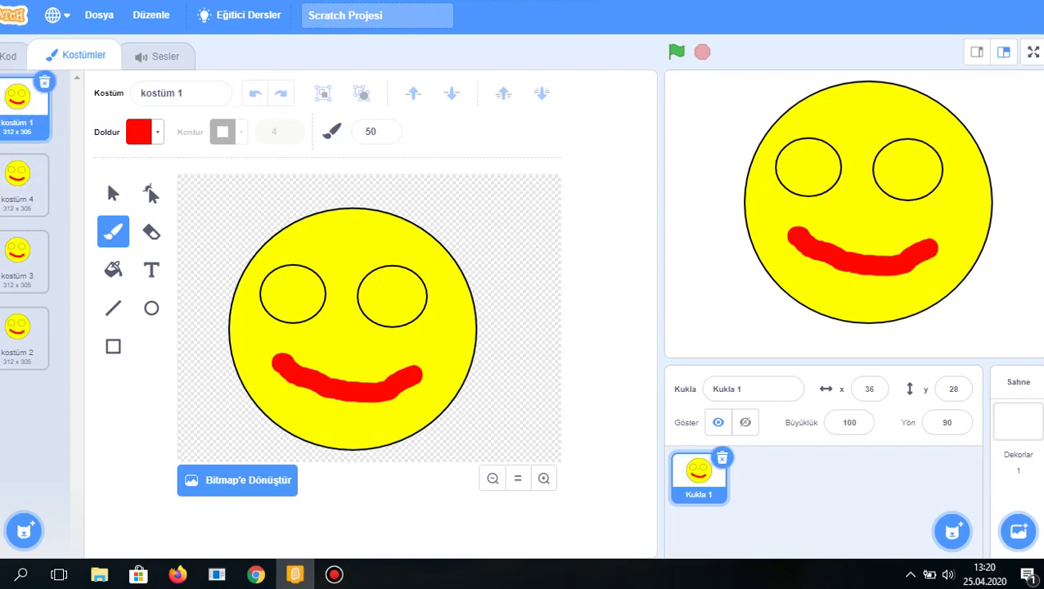
click(152, 308)
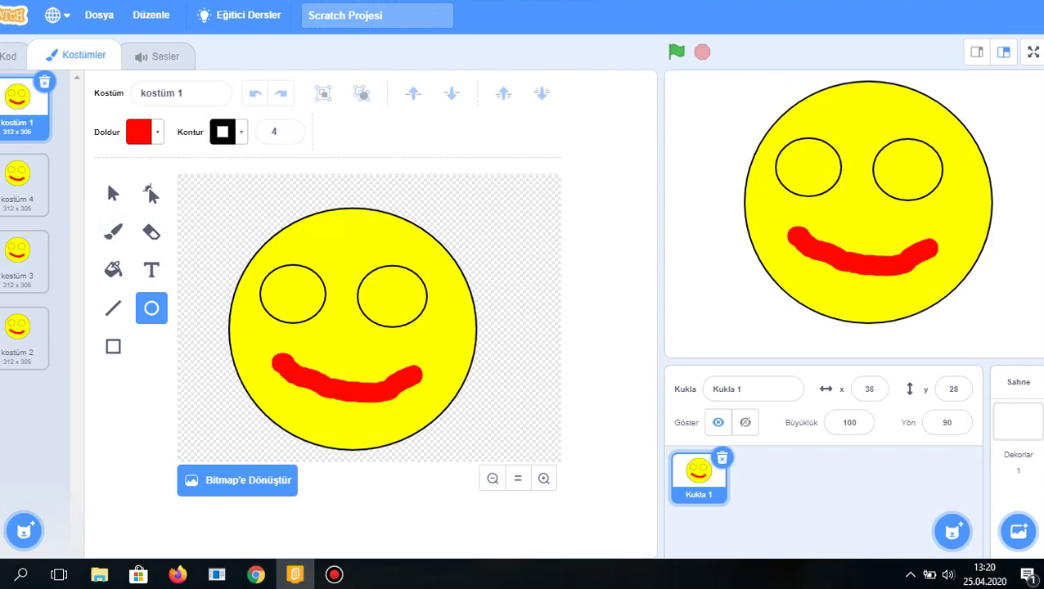
click(144, 131)
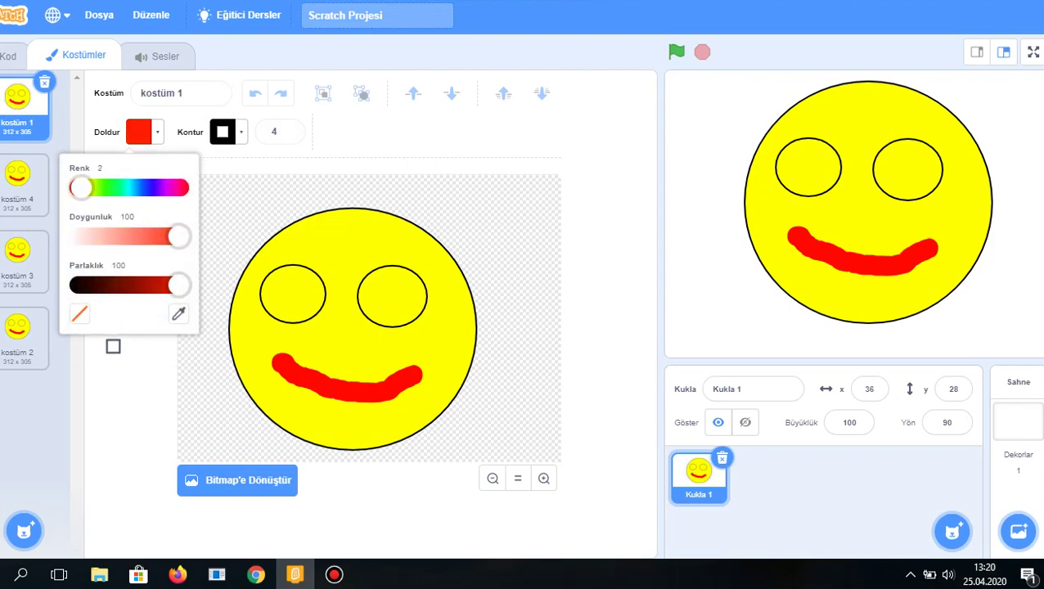
key(ctrl+a)
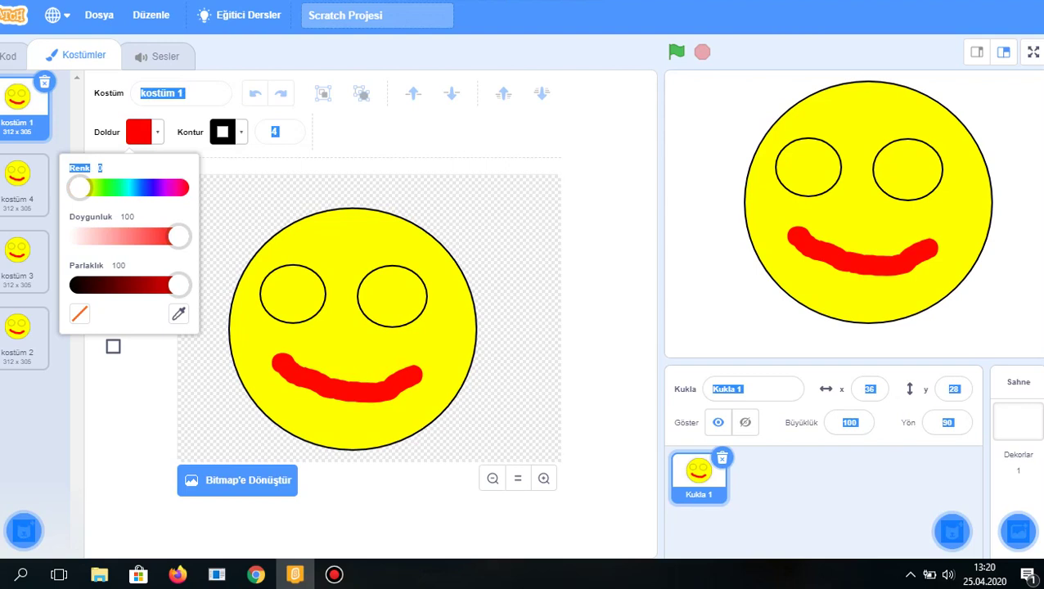
drag(178, 285, 79, 285)
key(ctrl+a)
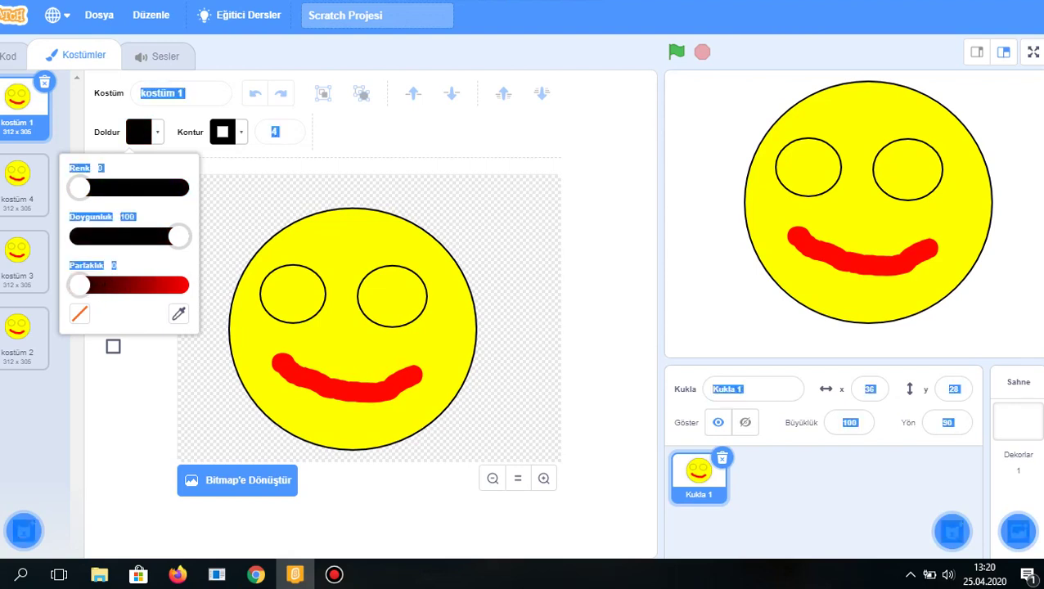
drag(178, 237, 79, 237)
click(587, 477)
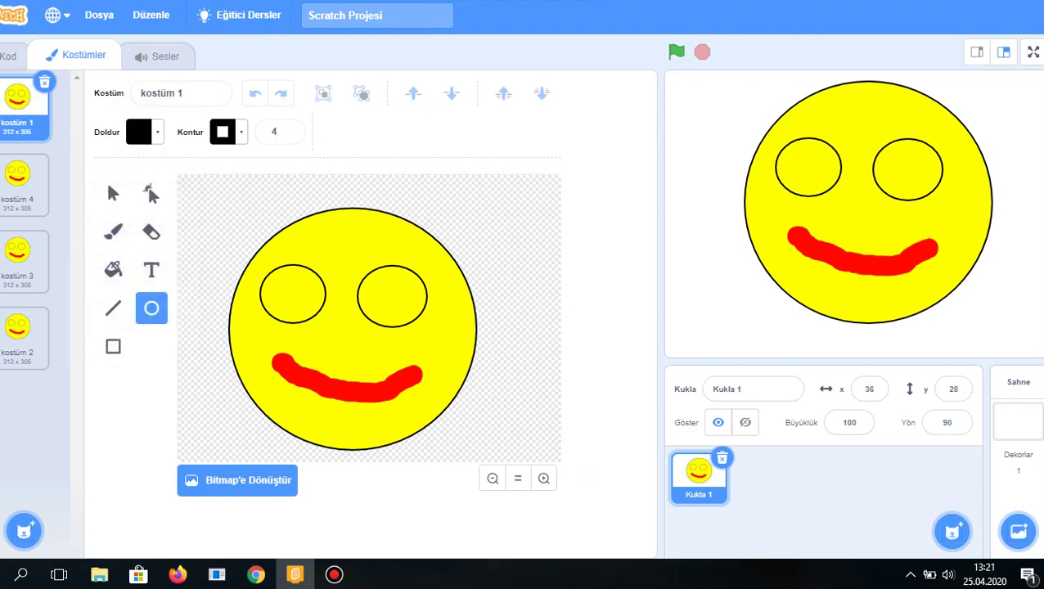
drag(273, 295, 303, 322)
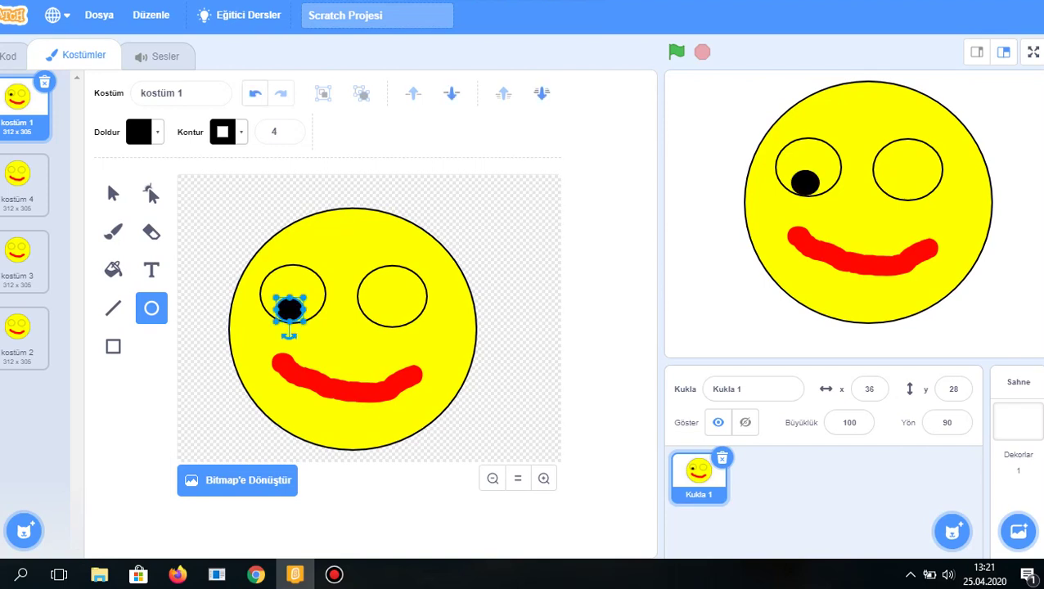
drag(379, 299, 406, 326)
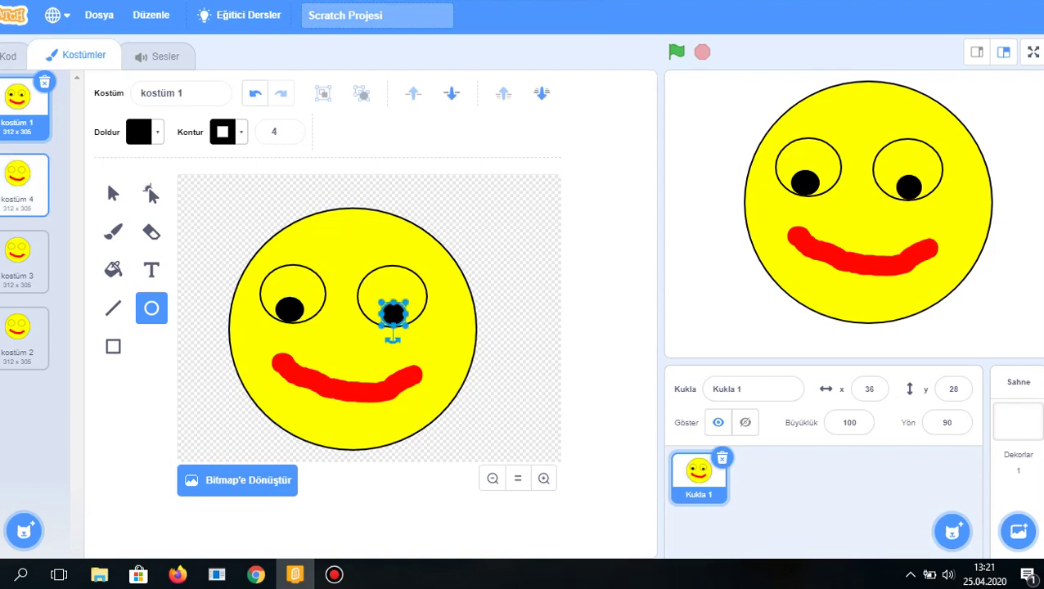
In kostüm 4, draw a small black circle at the left edge of each eye as left-looking pupils.
click(24, 182)
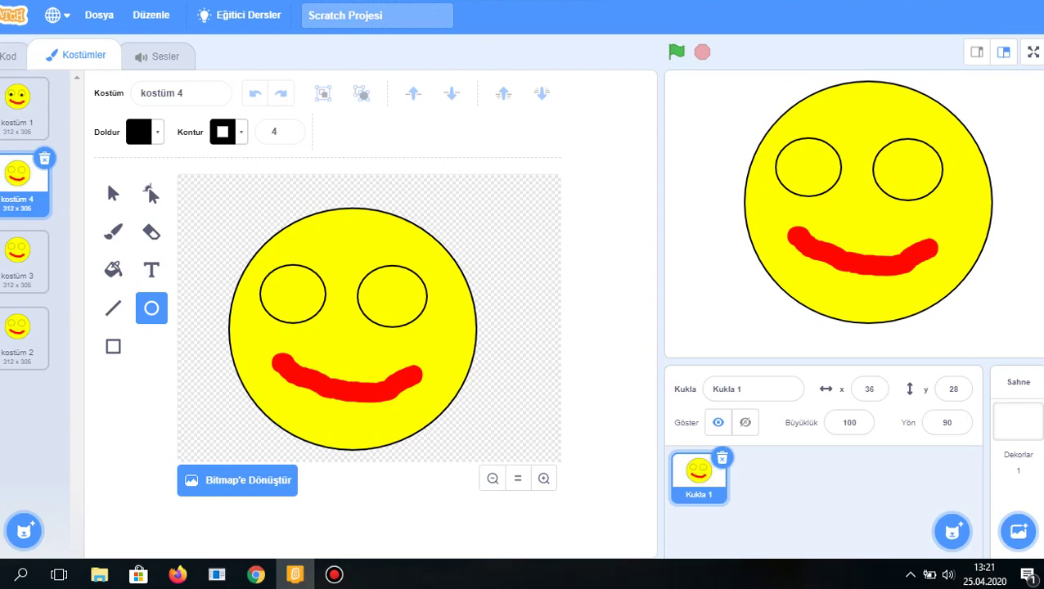
drag(262, 275, 287, 304)
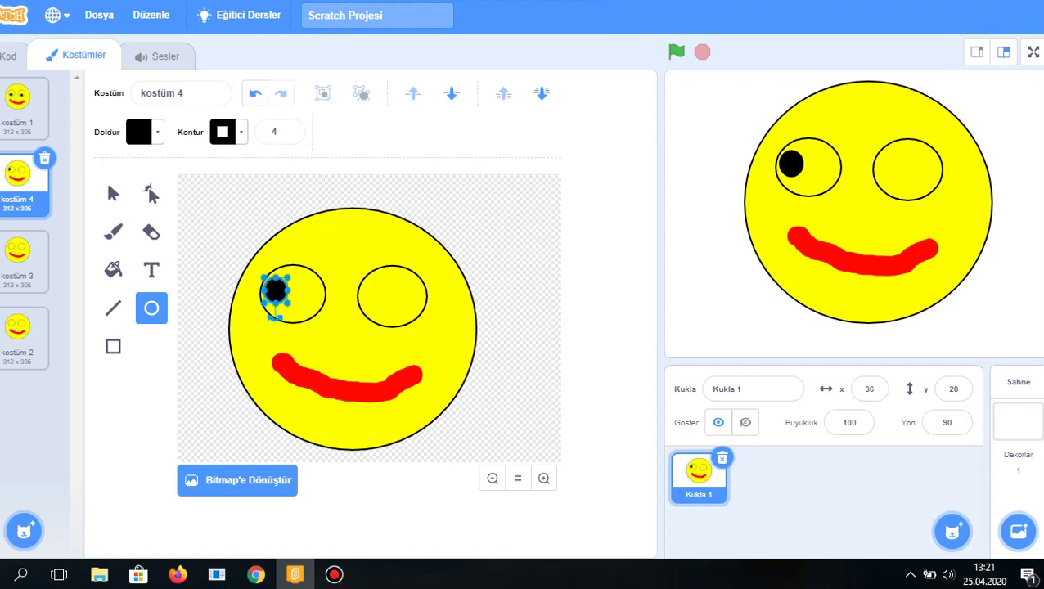
drag(356, 280, 383, 305)
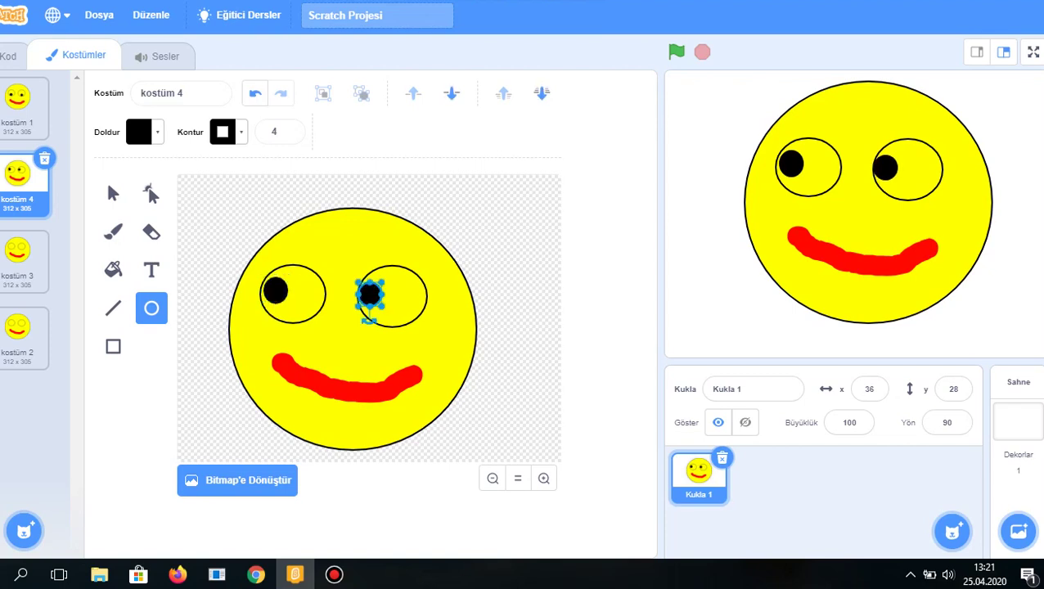
In kostüm 3, draw a small black-filled circle at the top of each eye as upward-looking pupils.
click(18, 260)
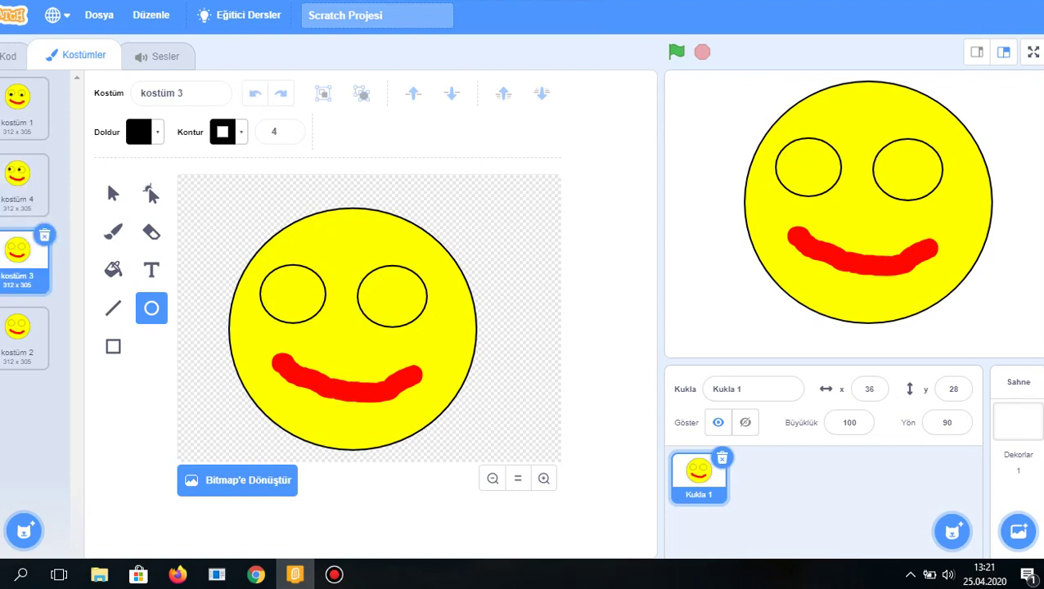
drag(280, 263, 306, 291)
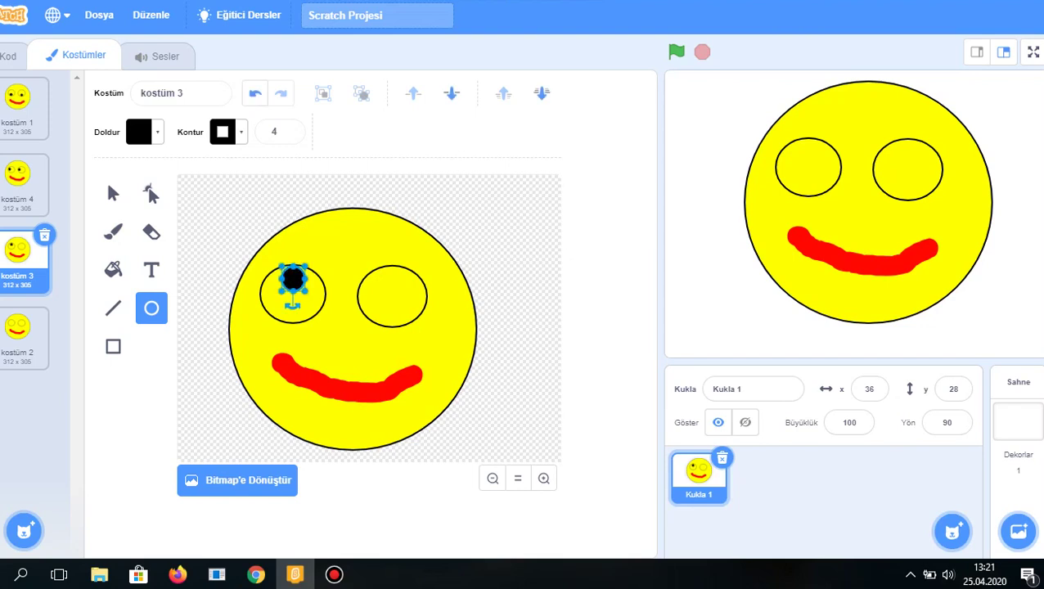
drag(378, 267, 403, 296)
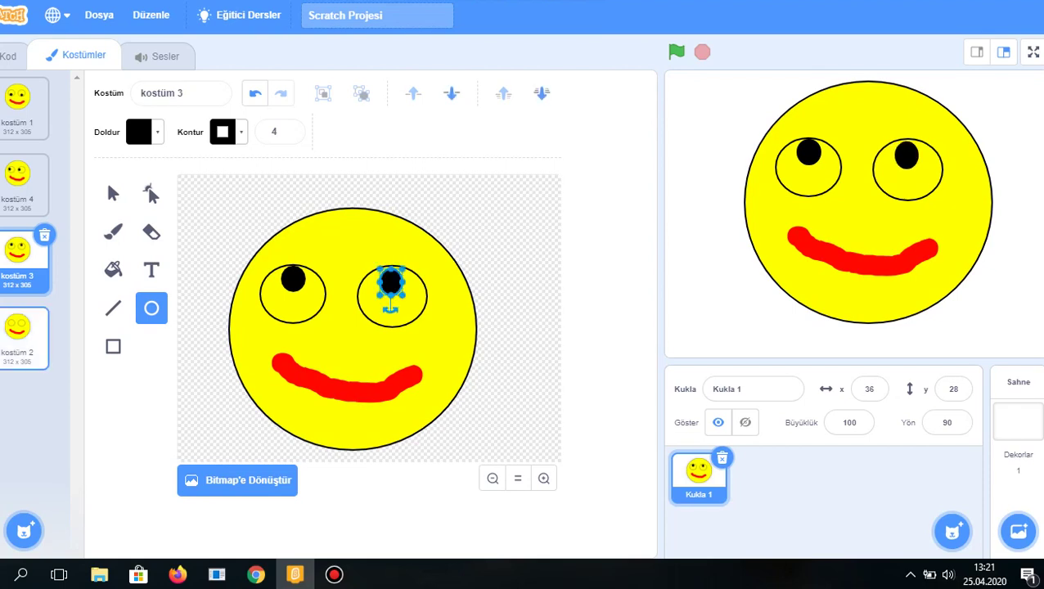
In kostüm 2, draw a small black-filled circle at the right edge of each eye as right-looking pupils.
click(18, 338)
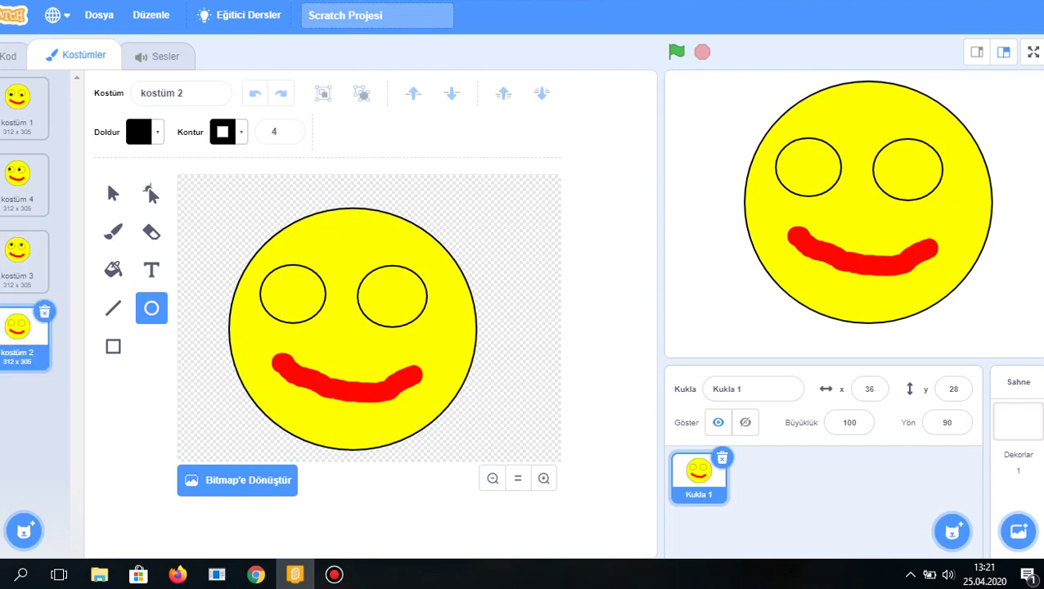
drag(300, 278, 327, 307)
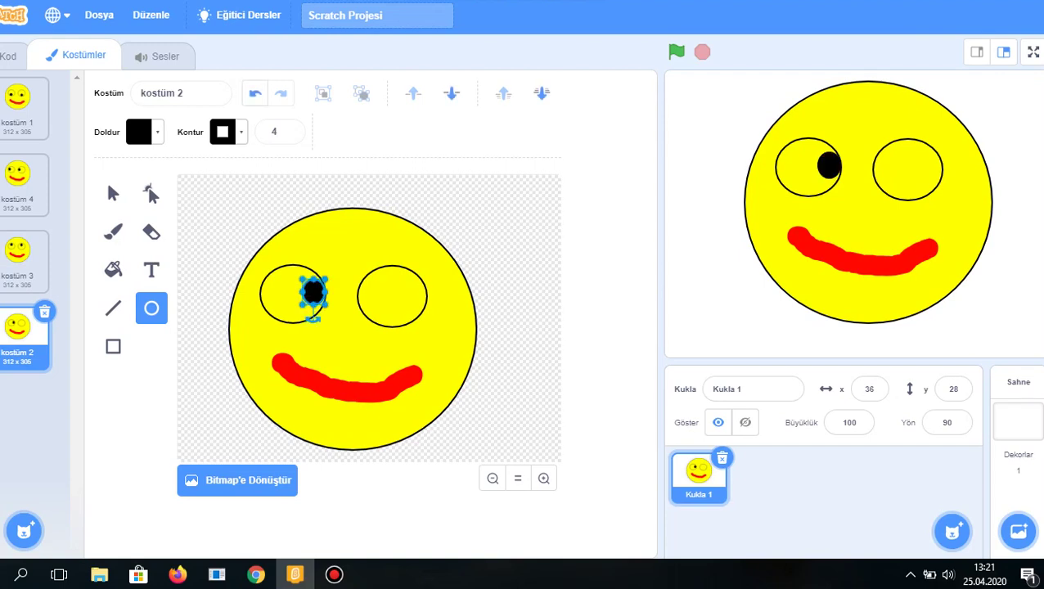
drag(399, 281, 426, 306)
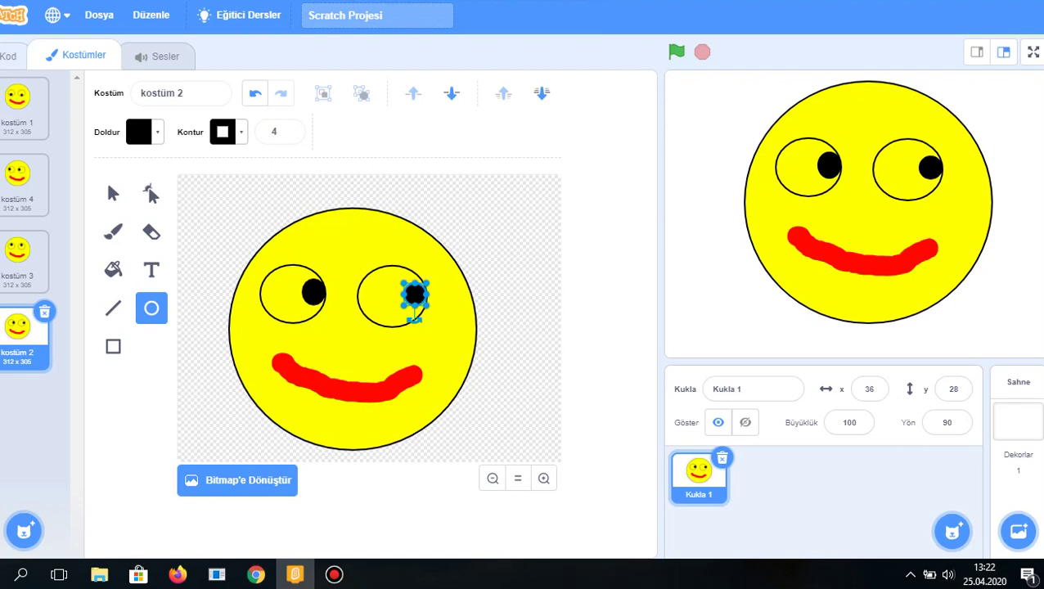
Start a script for Kukla 1 with the green-flag tıklandığında block and attach a sonraki kostüm block beneath it.
click(8, 56)
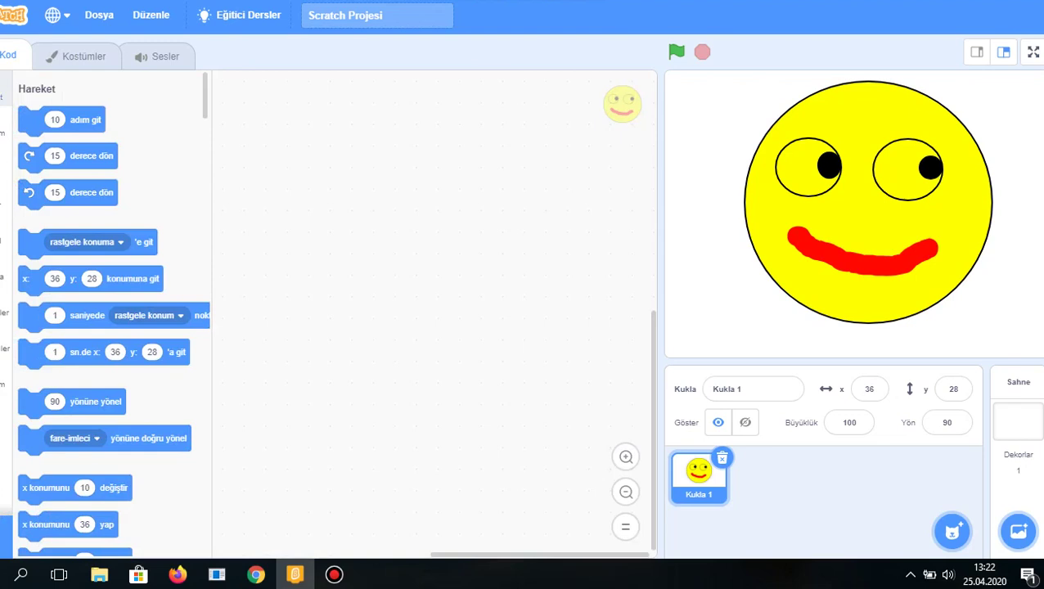
click(5, 231)
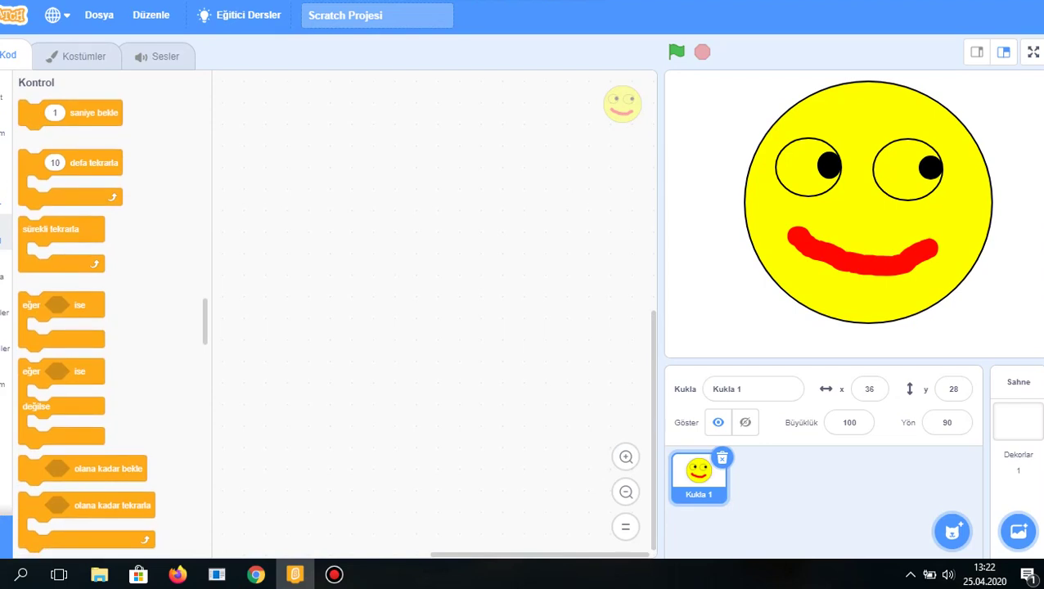
click(4, 195)
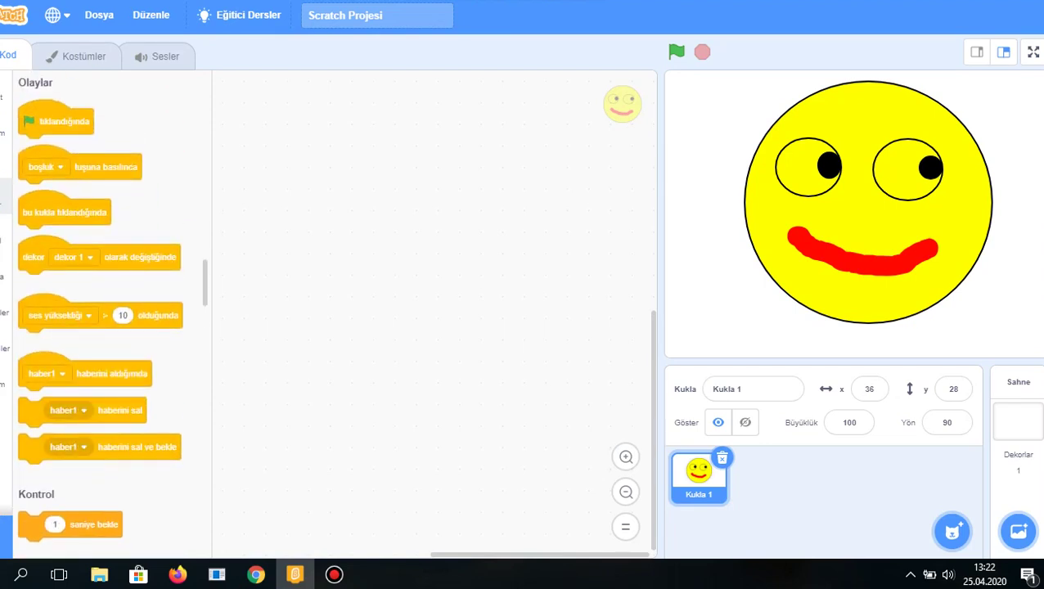
drag(50, 121, 282, 137)
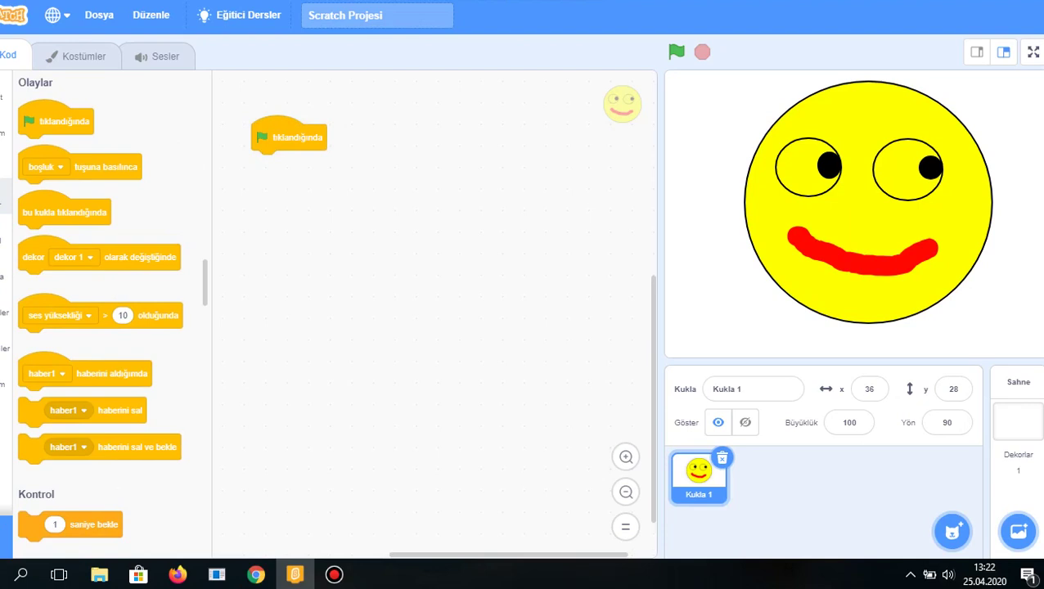
click(625, 457)
click(625, 457)
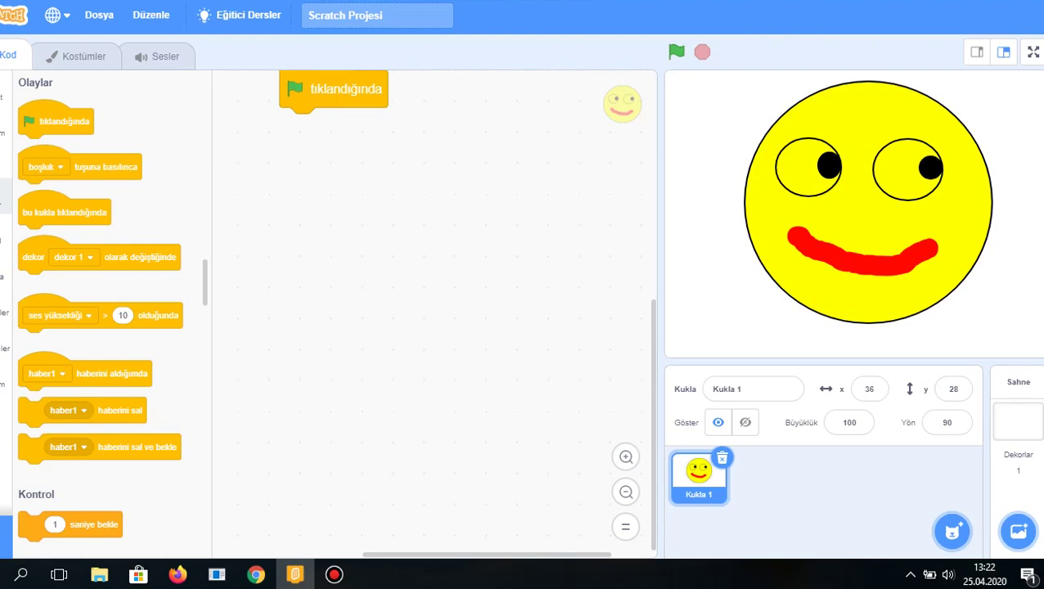
drag(333, 89, 316, 227)
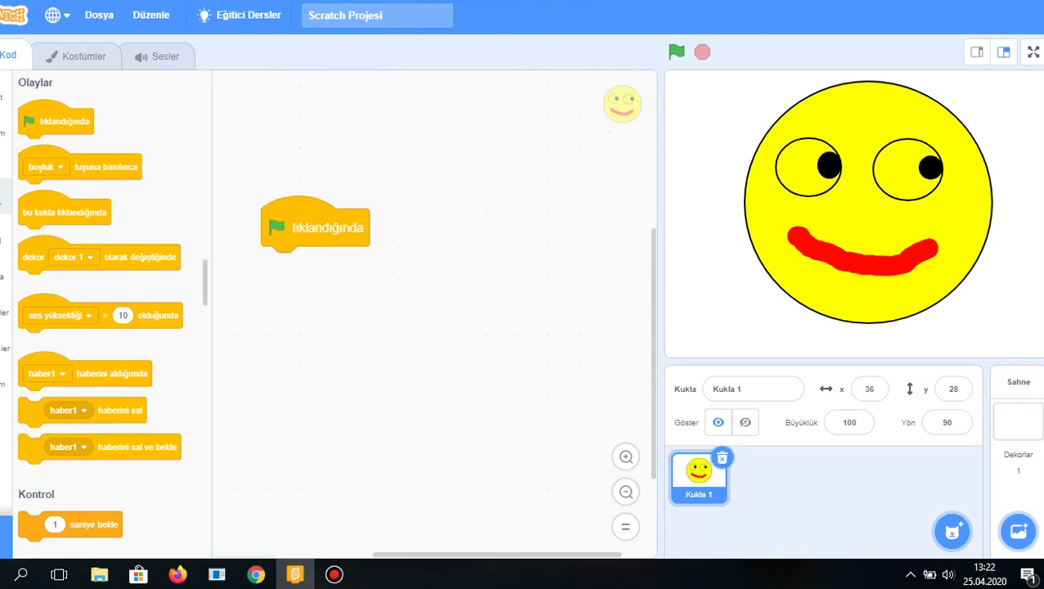
click(4, 121)
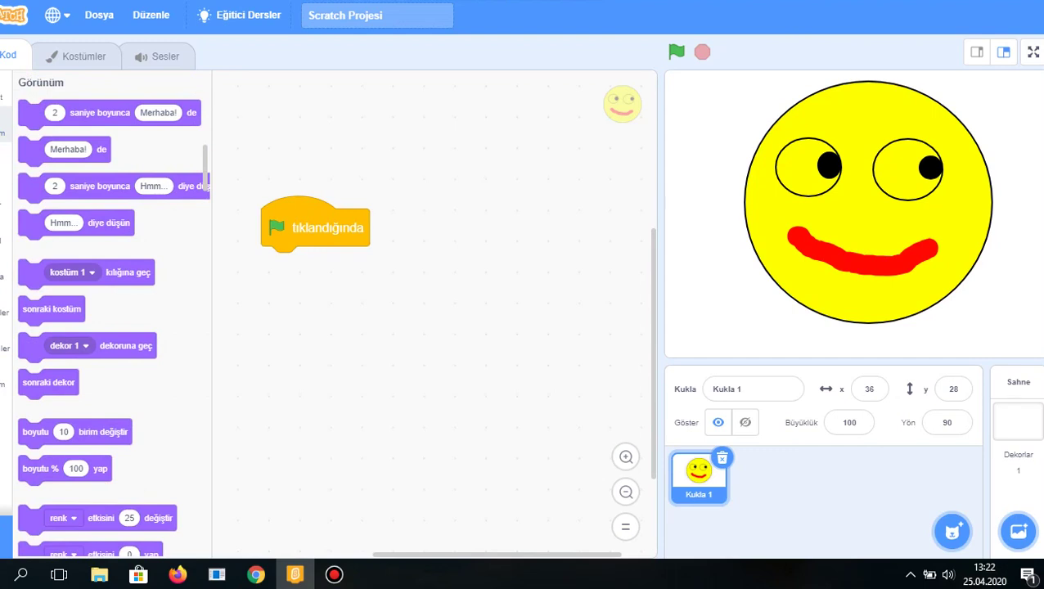
drag(49, 308, 302, 275)
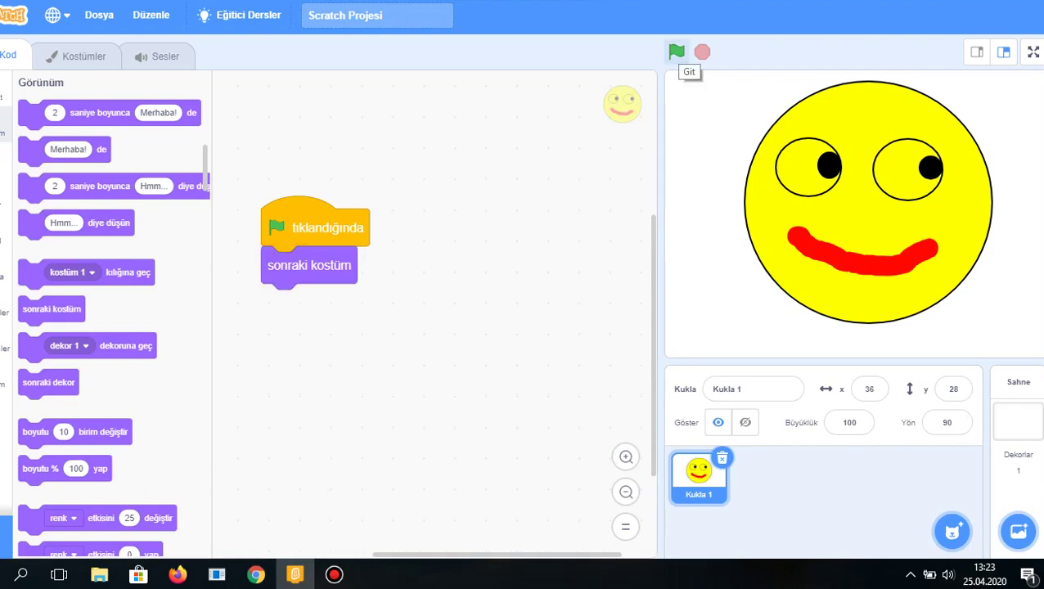
Run the green-flag script repeatedly to check how the smiley steps through its costumes.
click(675, 52)
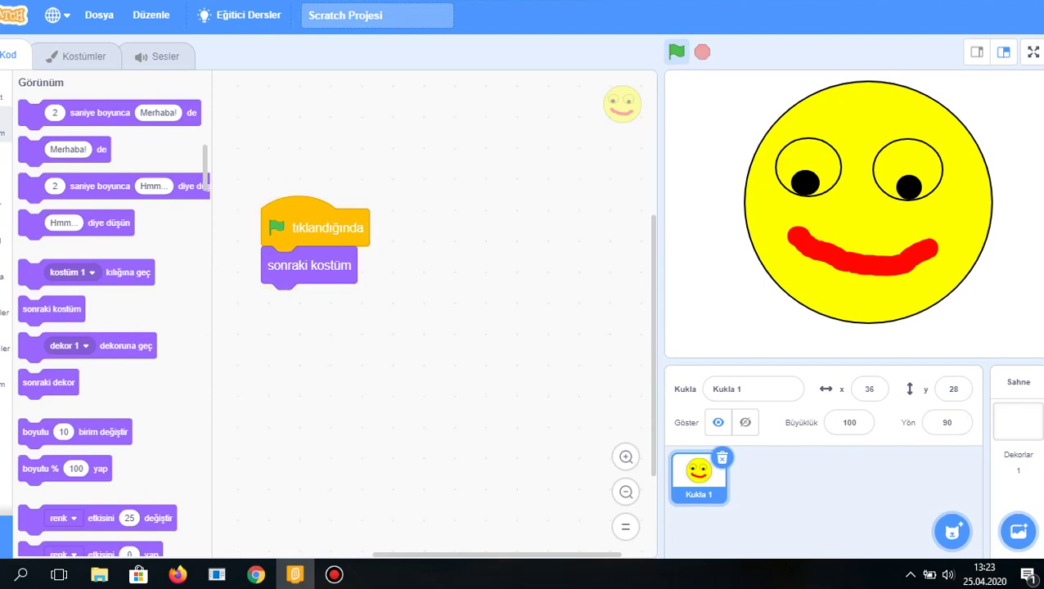
click(675, 51)
click(675, 52)
click(676, 52)
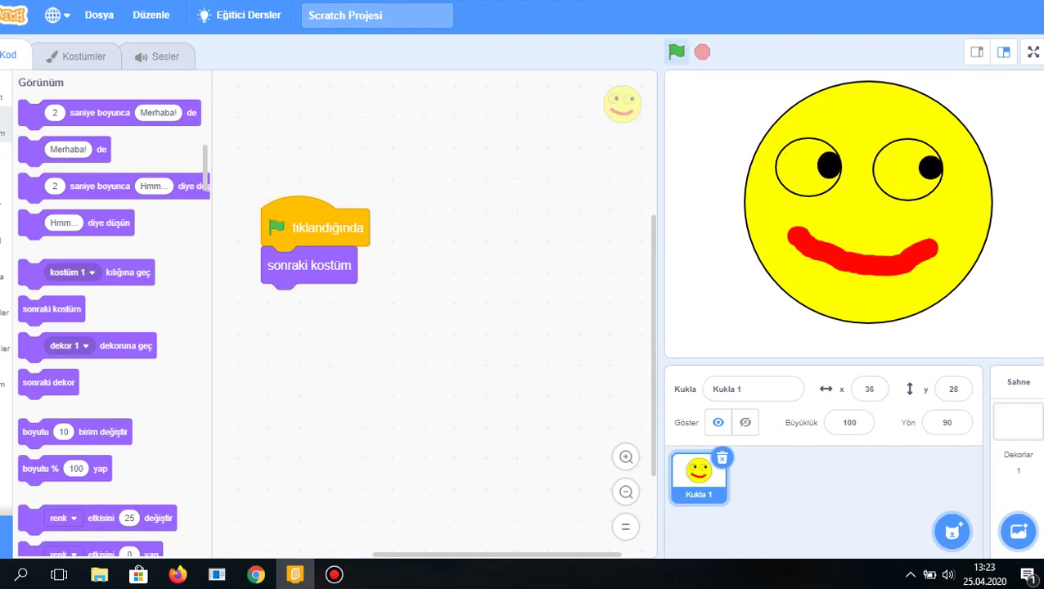
click(676, 51)
click(676, 51)
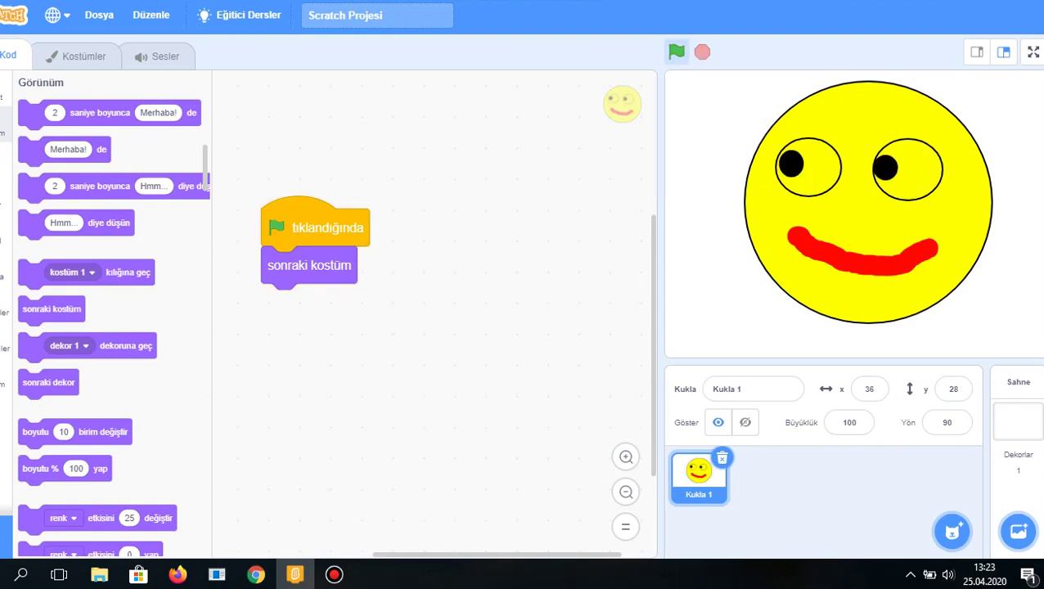
click(675, 51)
click(676, 51)
click(676, 52)
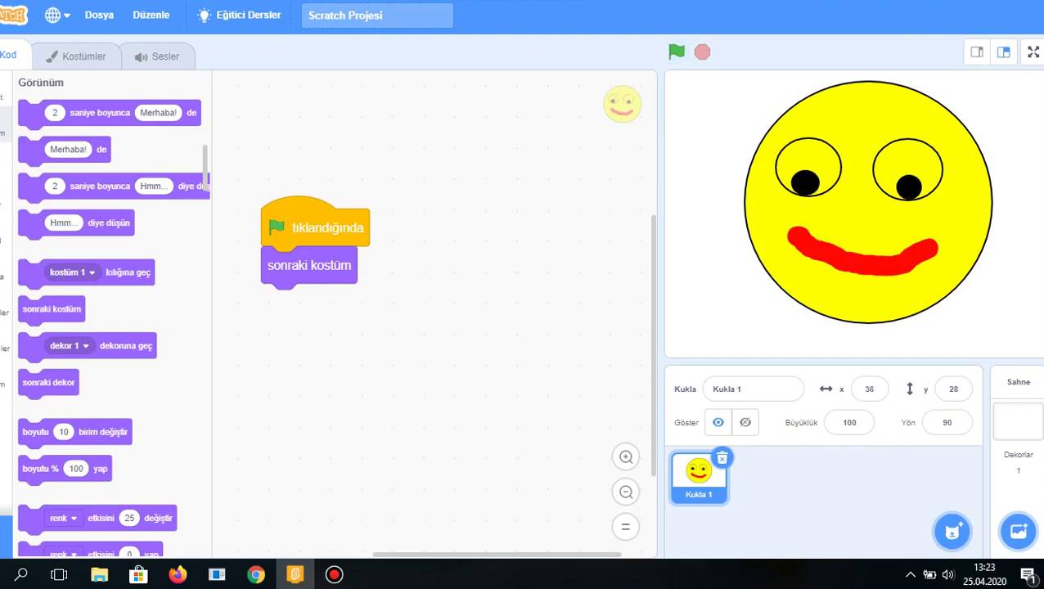
Enclose the sonraki kostüm block in a sürekli tekrarla loop under the green-flag block, and test the script.
click(6, 232)
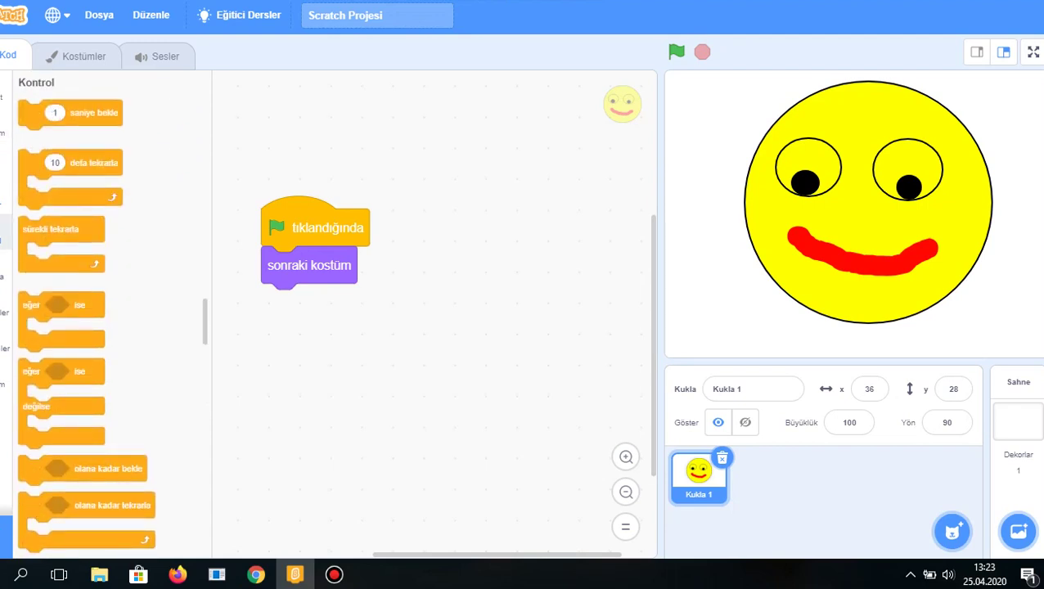
drag(37, 229, 295, 334)
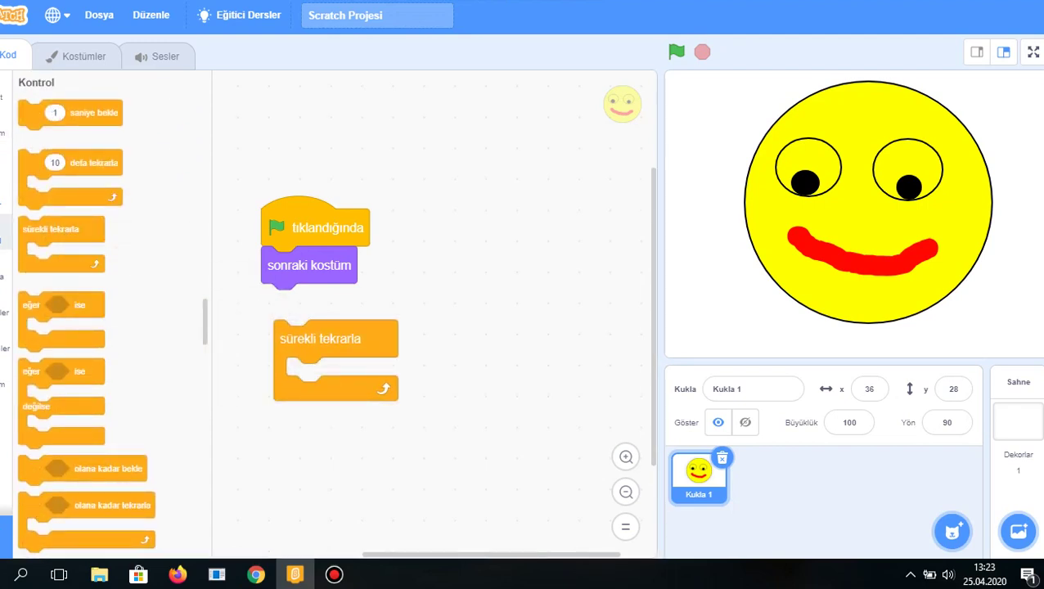
drag(294, 265, 319, 375)
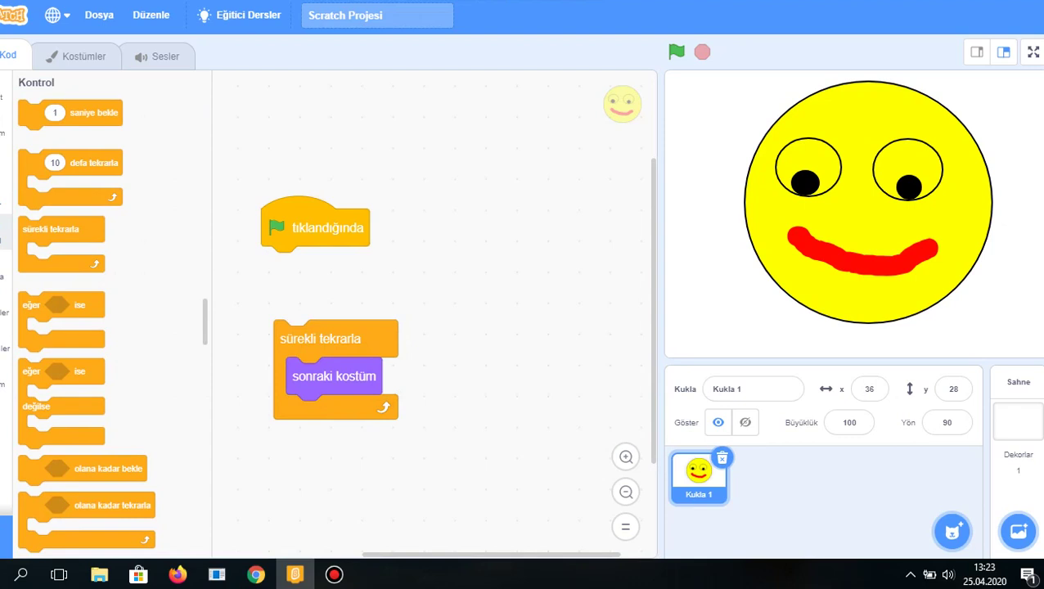
drag(319, 338, 306, 270)
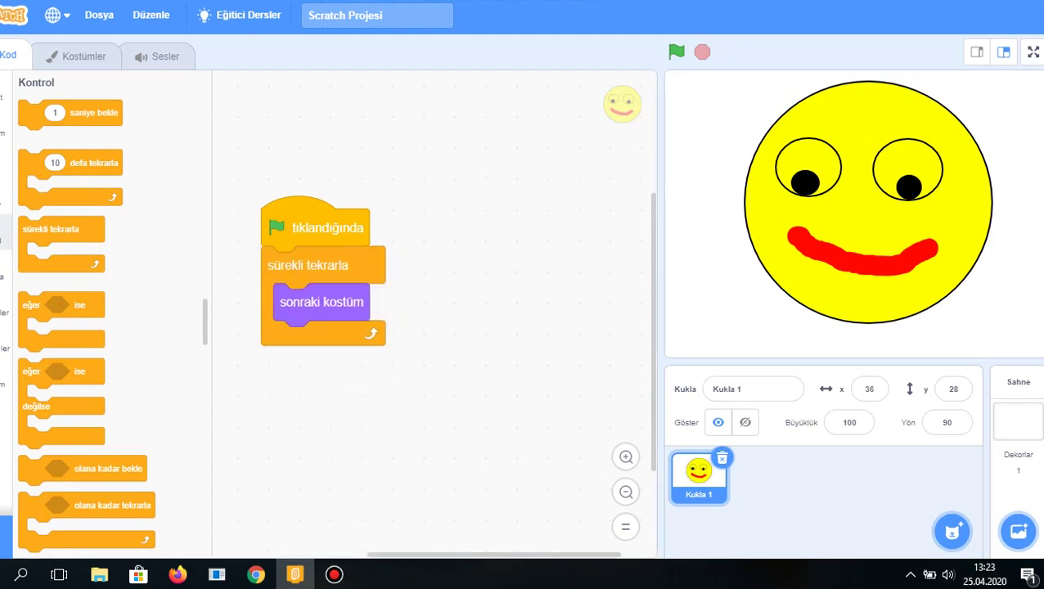
click(675, 51)
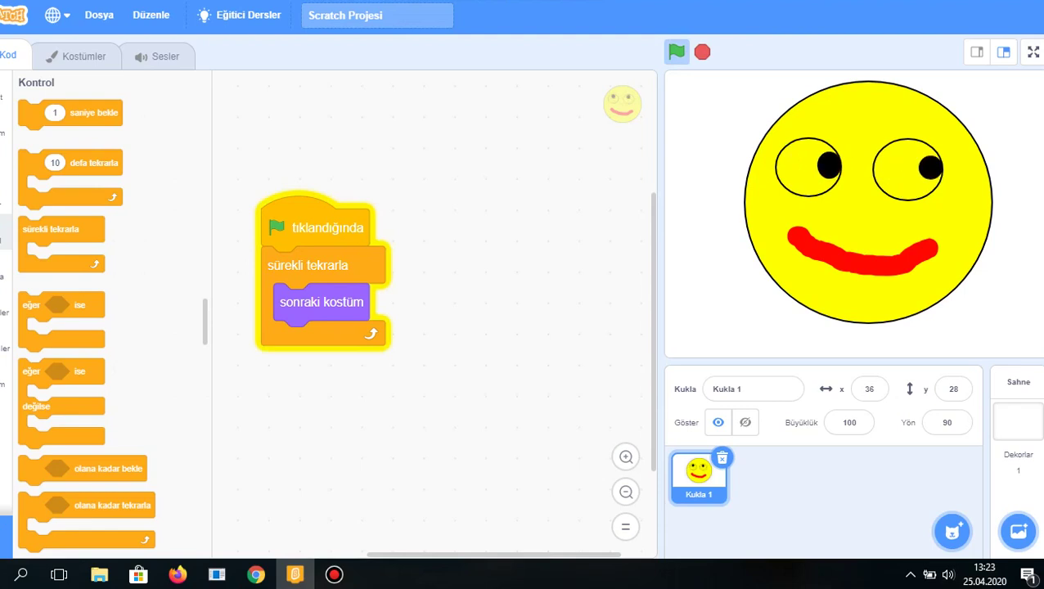
click(701, 52)
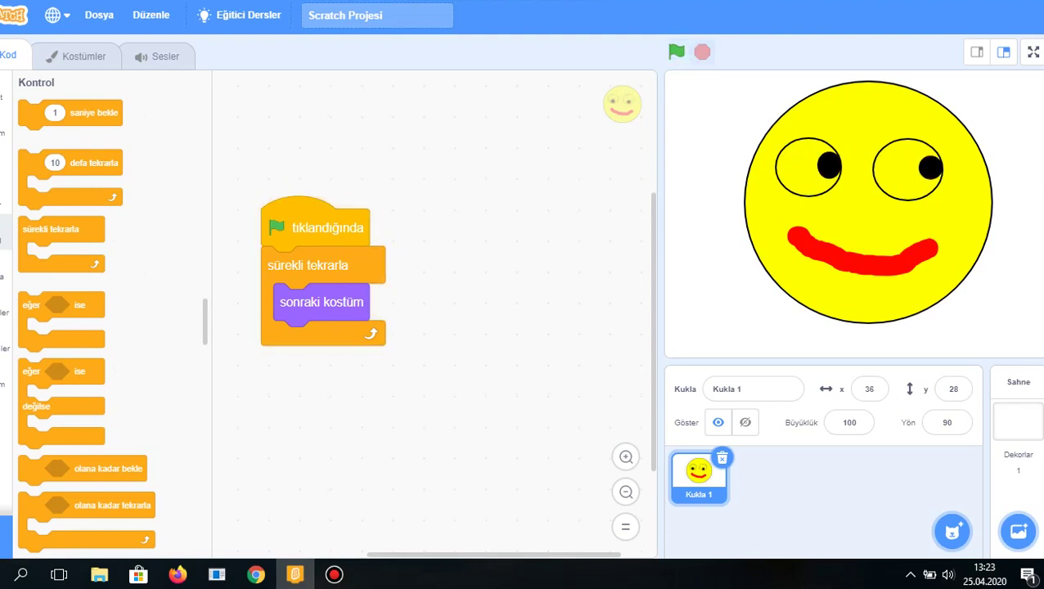
Add a saniye bekle block of 0.2 seconds after sonraki kostüm inside the loop, and test the animation.
click(5, 88)
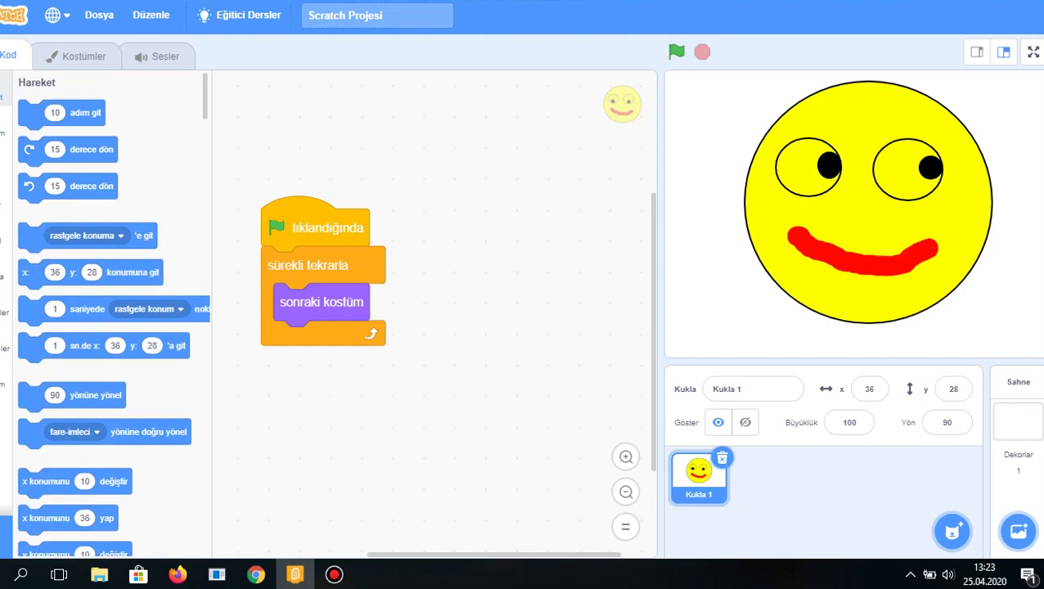
click(4, 231)
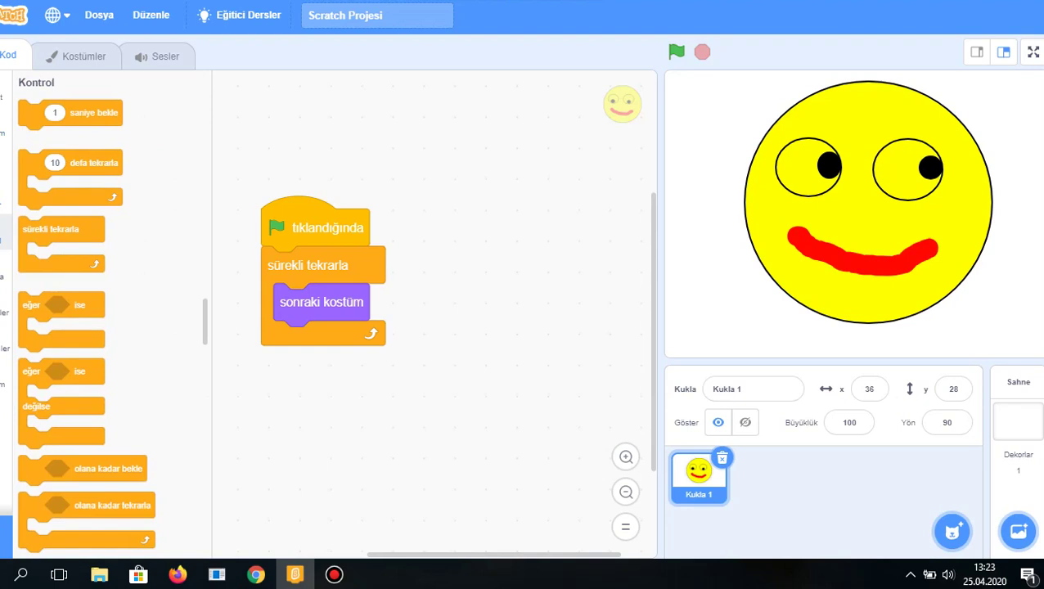
drag(82, 112, 337, 339)
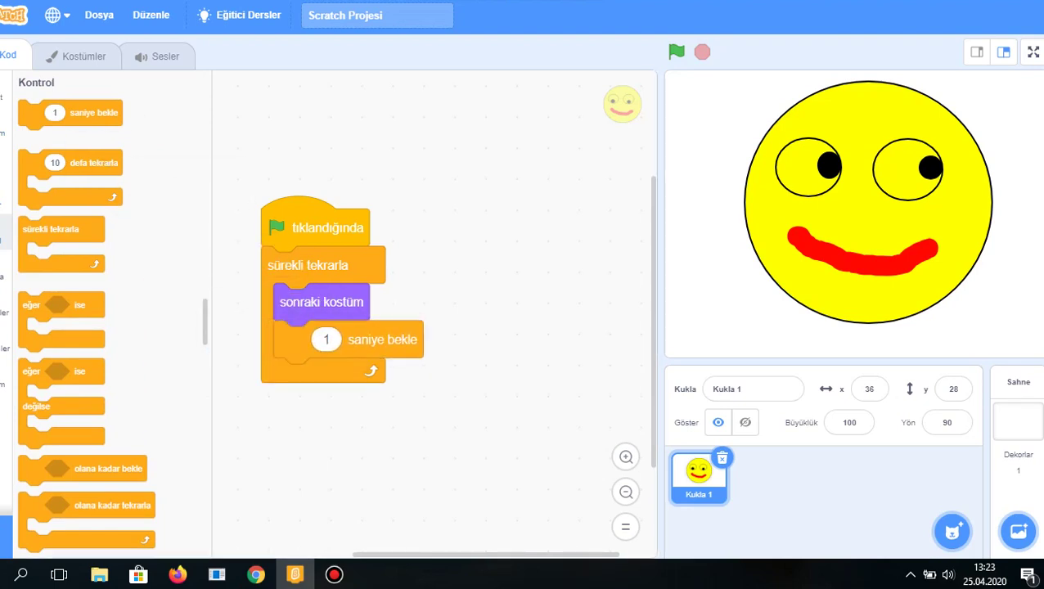
click(325, 339)
text(0.2)
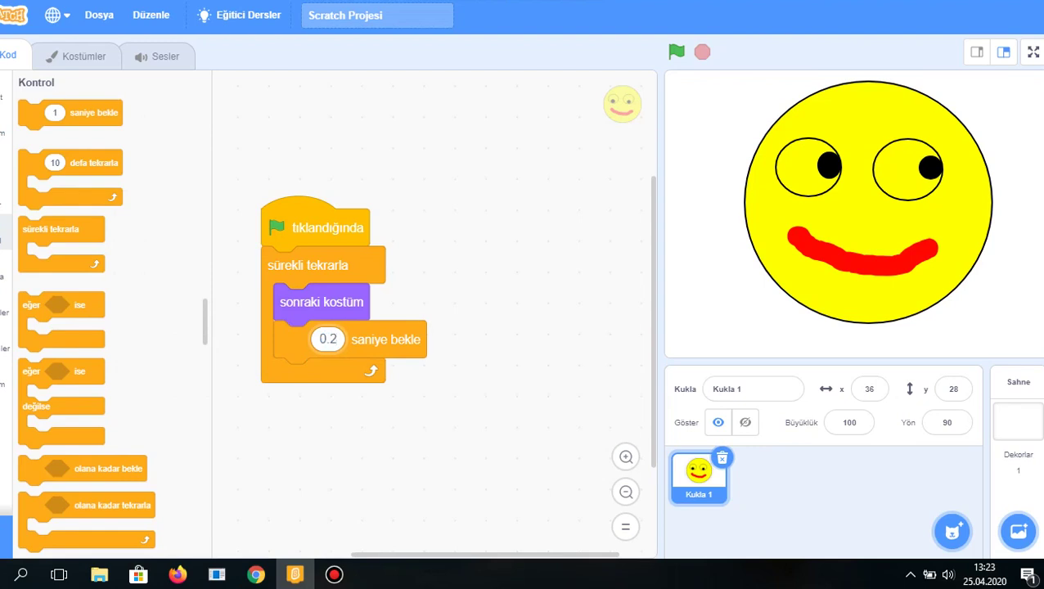
click(676, 51)
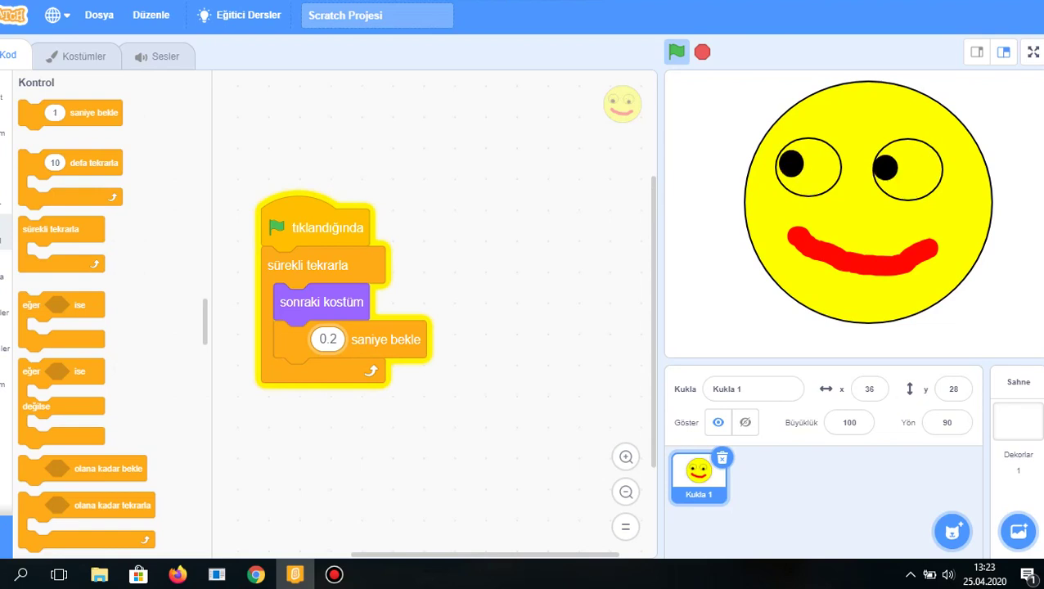
click(702, 51)
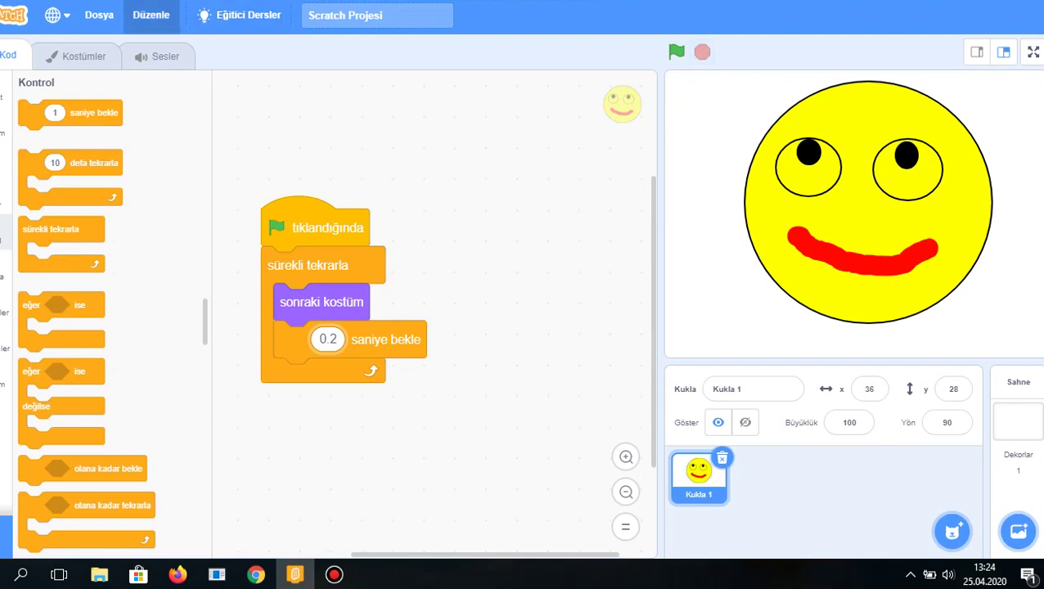
Save the project to the desktop (Masaüstü) as Emojimi Hareketlendiriyorum and check for the file there.
click(99, 15)
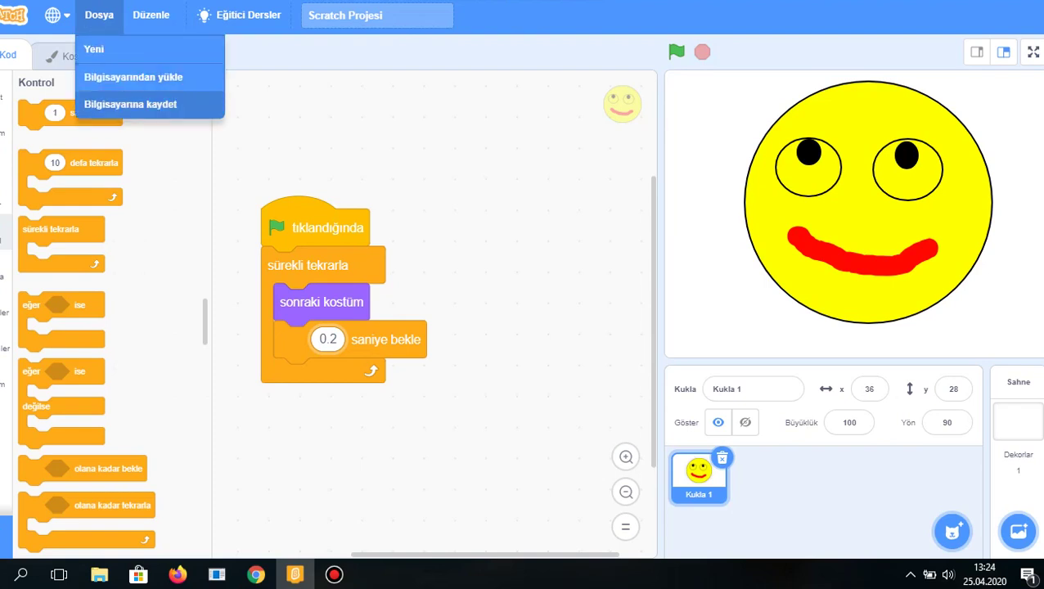
click(130, 104)
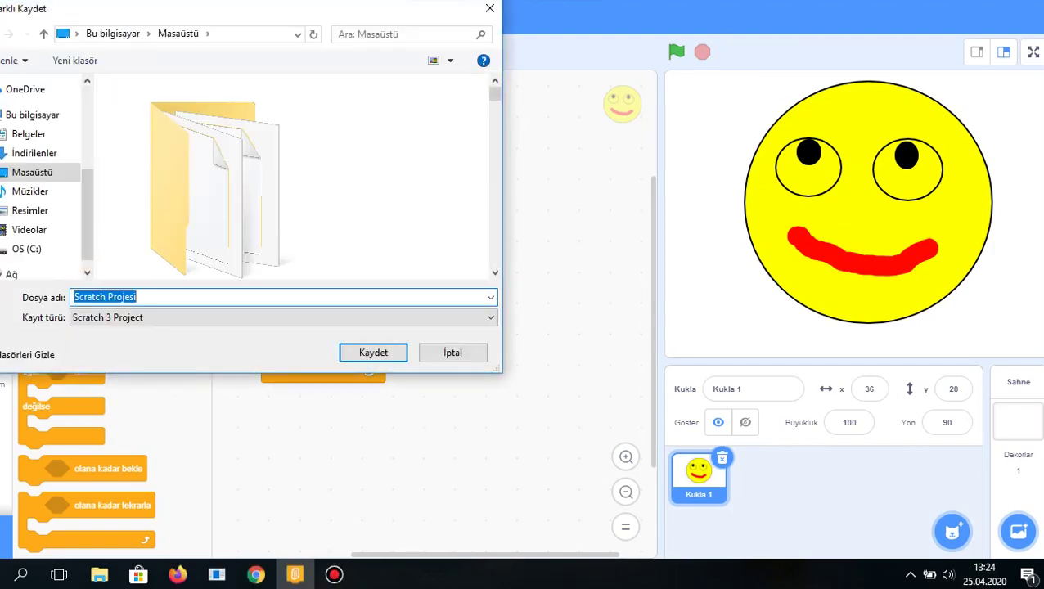
click(32, 172)
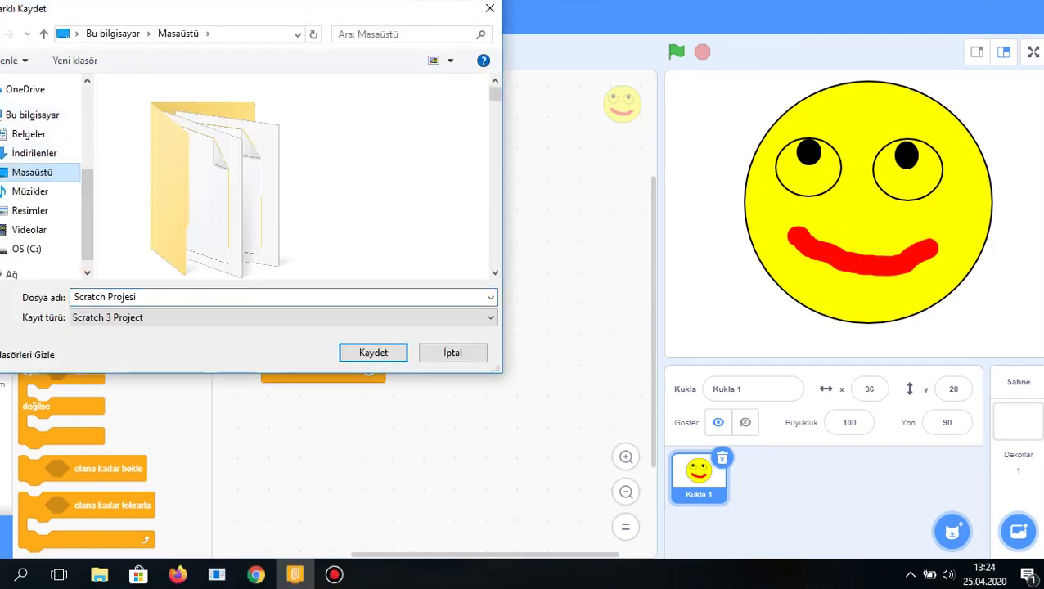
click(204, 296)
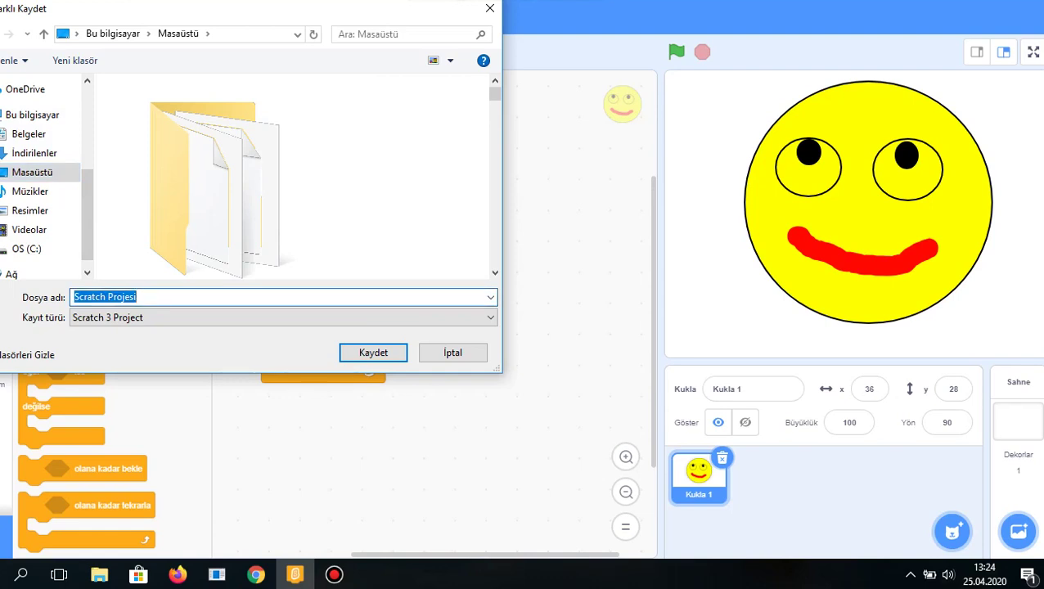
text(e)
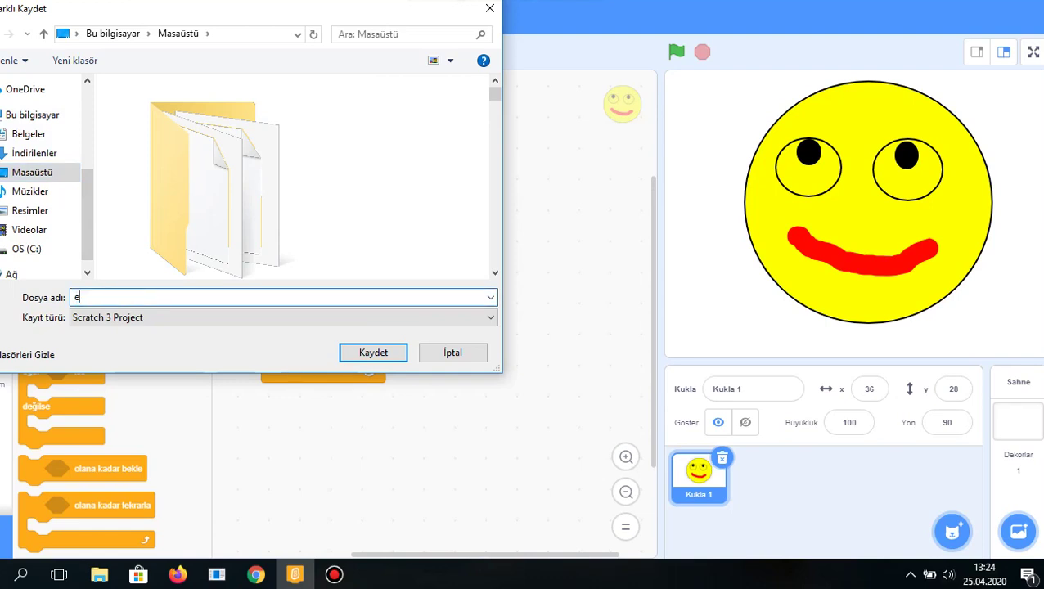
key(BackSpace)
text(Emojimi Hareketlendiri)
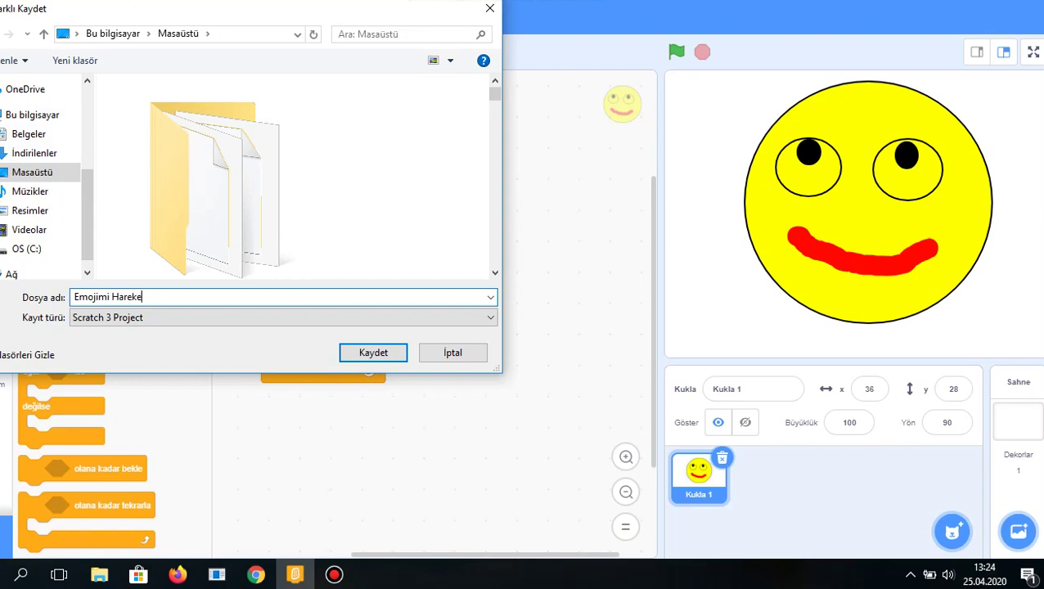
text(yorum)
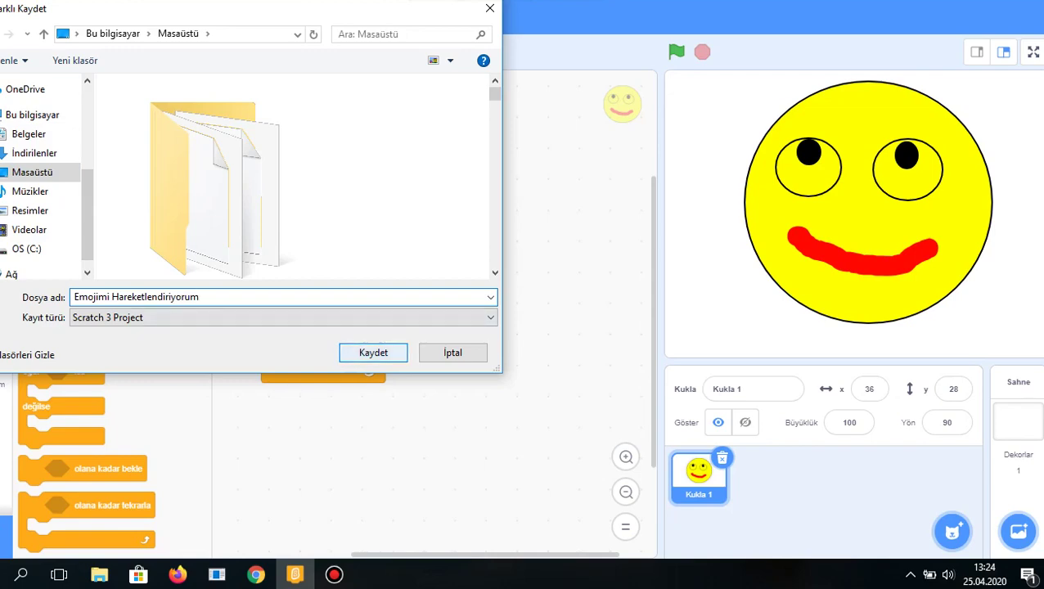
key(Return)
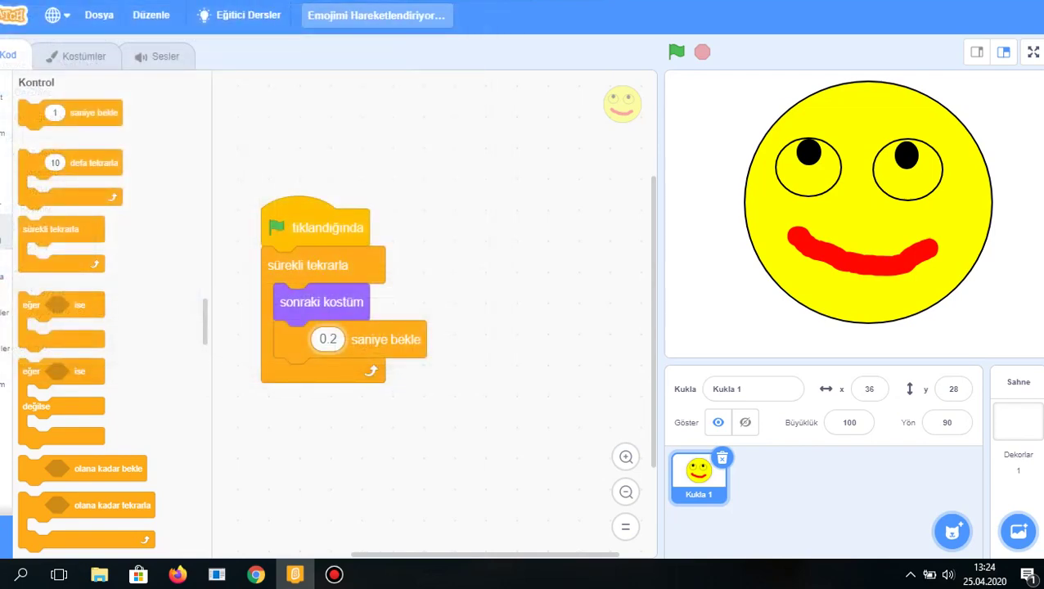
key(super+Down)
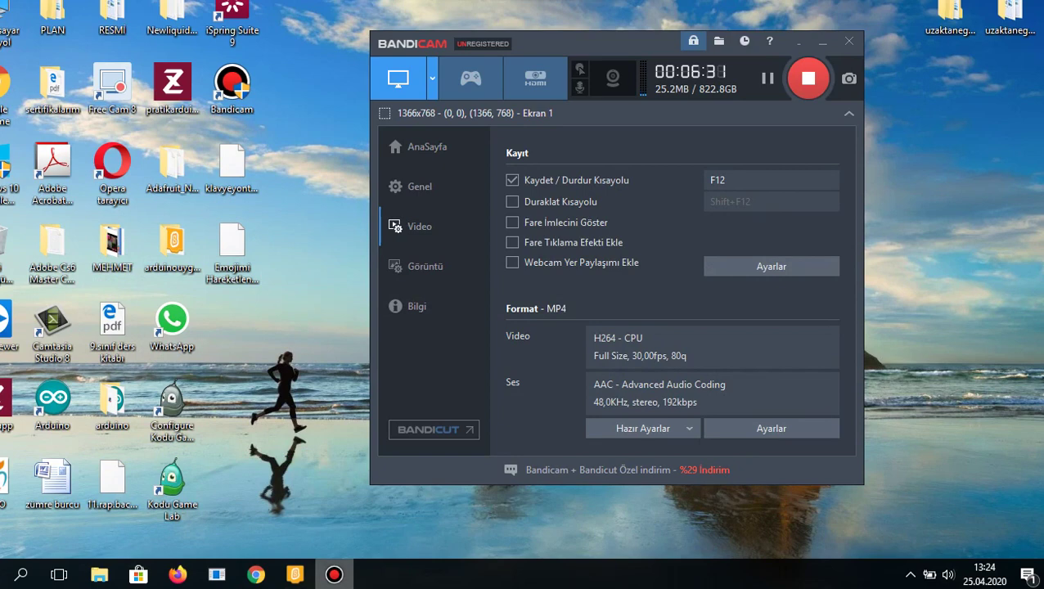
click(296, 574)
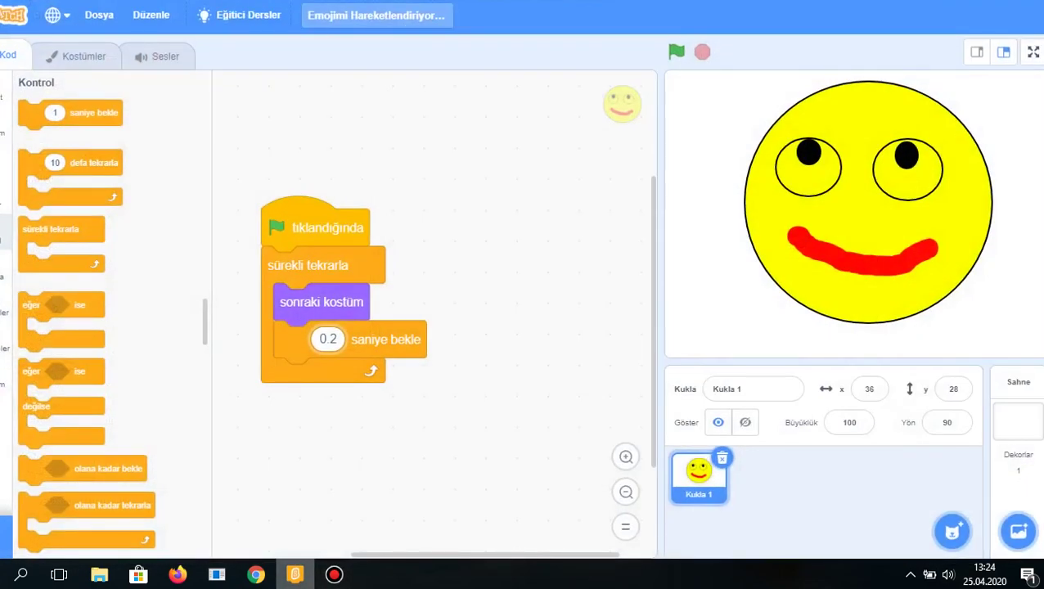